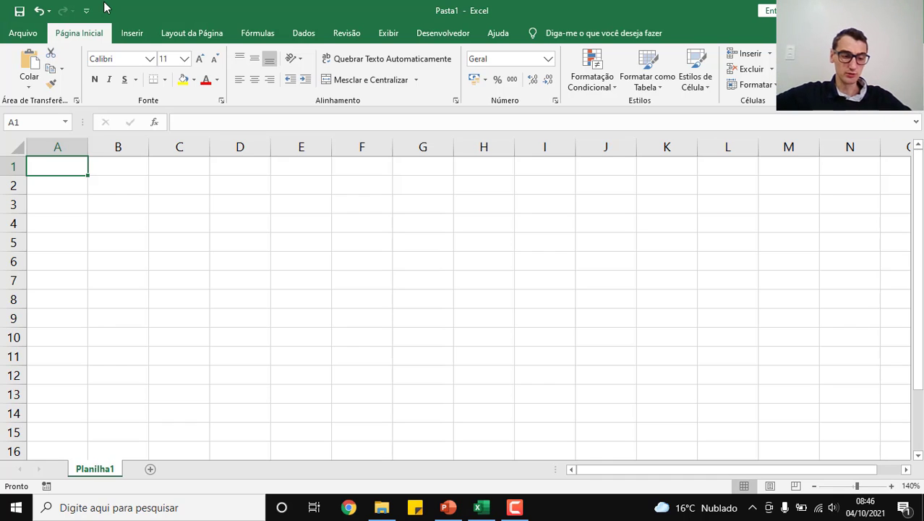
# Step: Enter the title "Excel for Life" in A1 and the column header "Código" in A2
pyautogui.write('E')
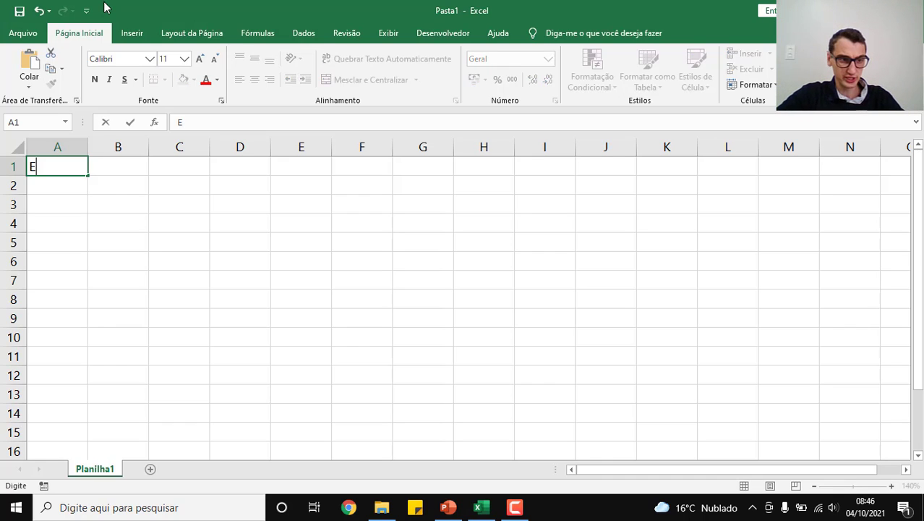
pyautogui.write('xcel f')
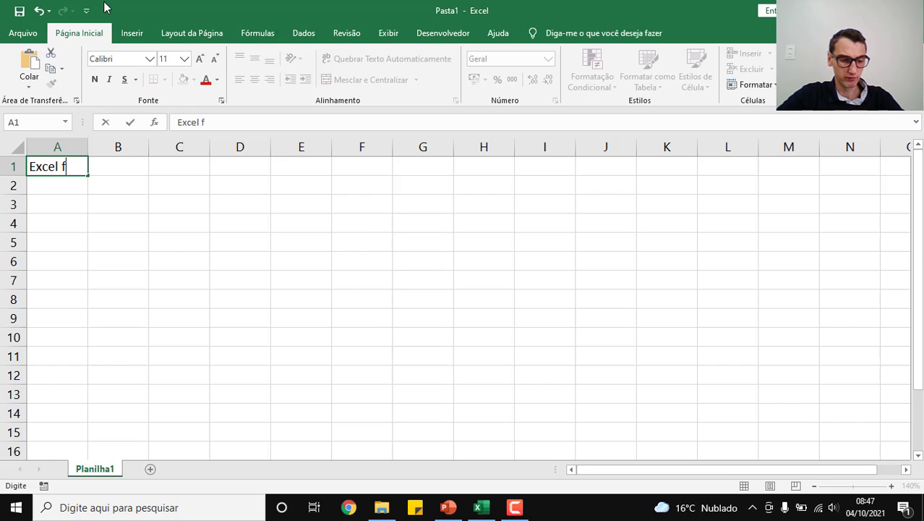
pyautogui.write('or Life')
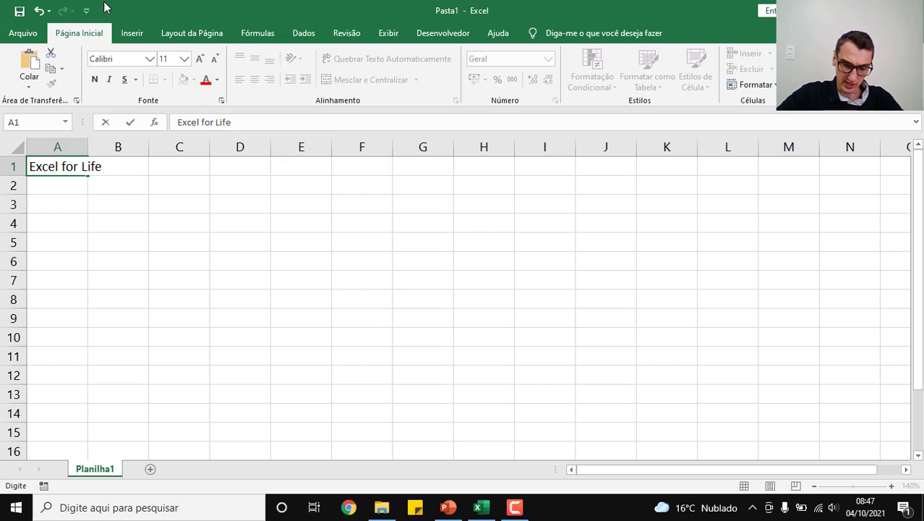
pyautogui.press('Return')
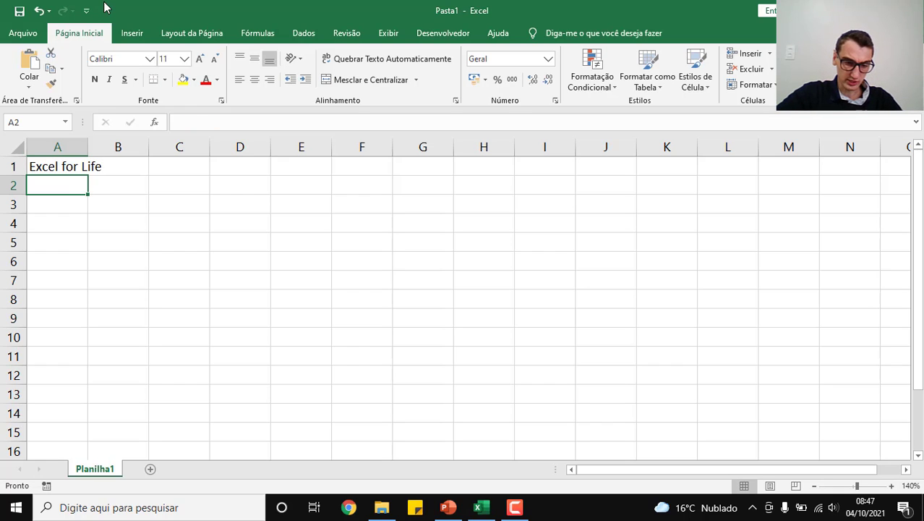
pyautogui.write('C')
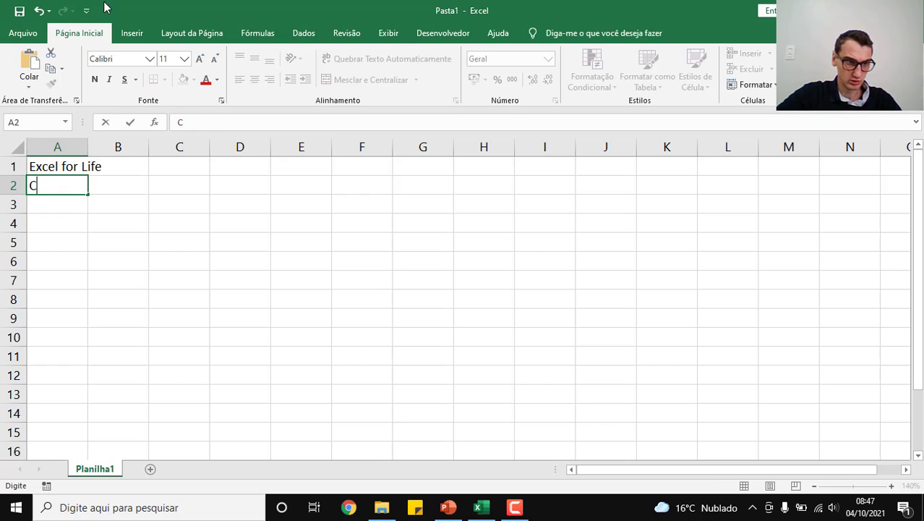
pyautogui.write('ódigo')
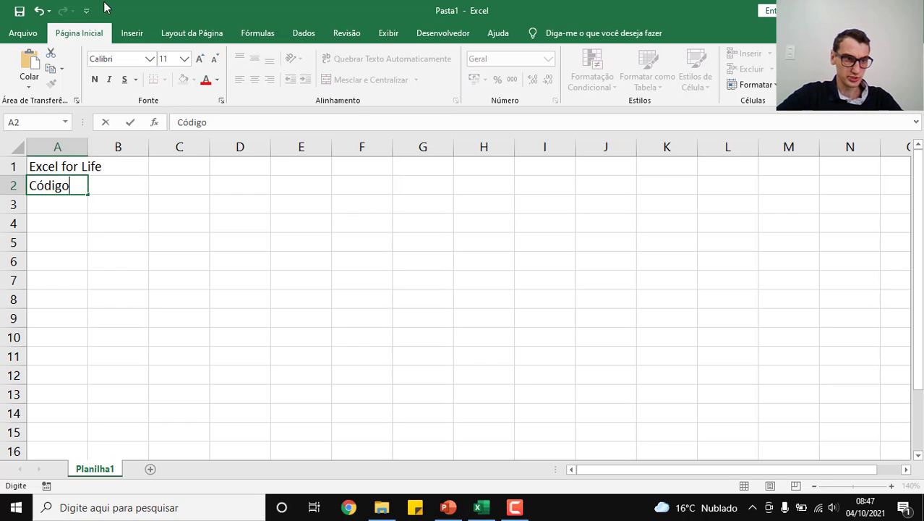
pyautogui.press('Return')
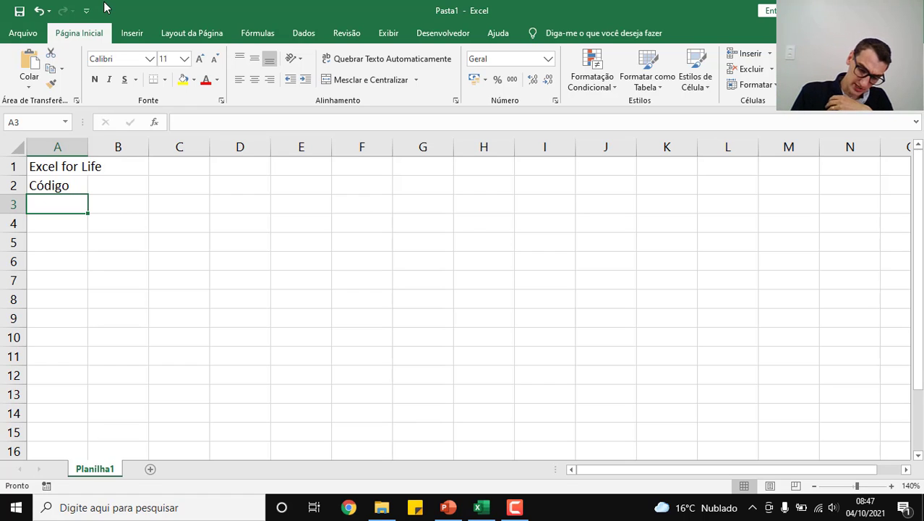
# Step: Enter the codes 1, 2 and 3 one below the other in cells A3 to A5
pyautogui.write('1')
pyautogui.press('Return')
pyautogui.write('2')
pyautogui.press('Return')
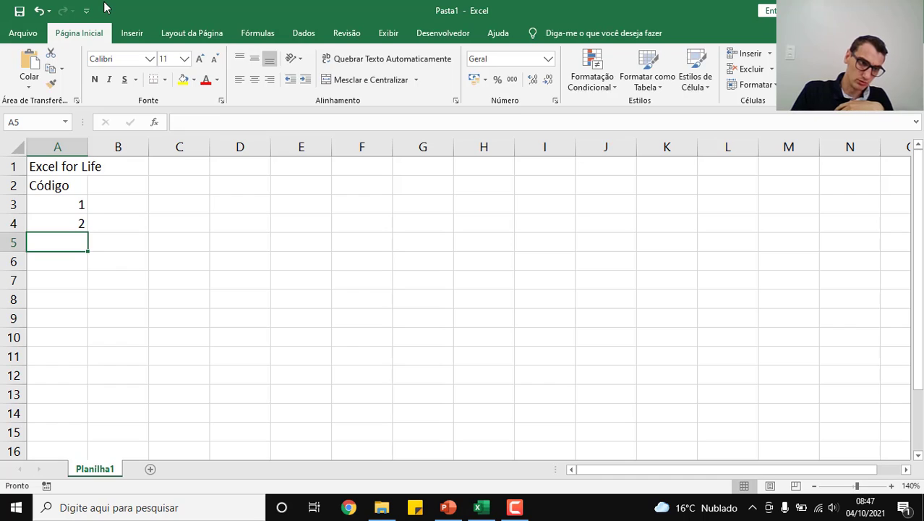
pyautogui.write('3')
pyautogui.press('Return')
# Step: Clear cells A4 to A6, keeping only the first code in A3
pyautogui.hotkey('shift', 'Up')
pyautogui.hotkey('shift', 'Up')
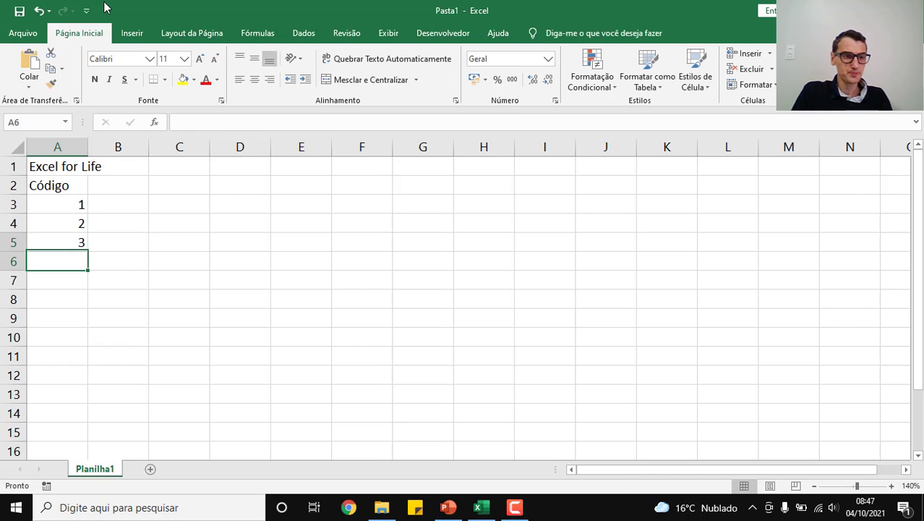
pyautogui.press('Delete')
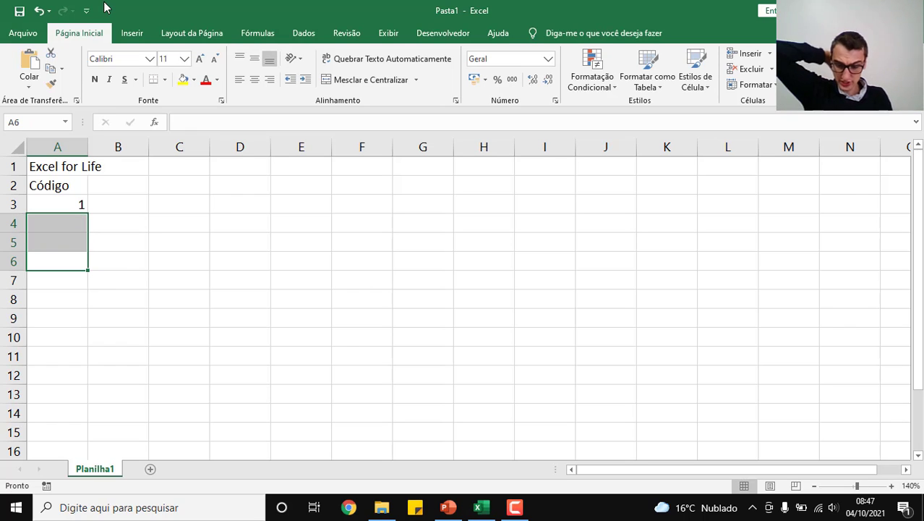
pyautogui.press('Up')
pyautogui.press('Up')
pyautogui.press('Up')
pyautogui.press('Up')
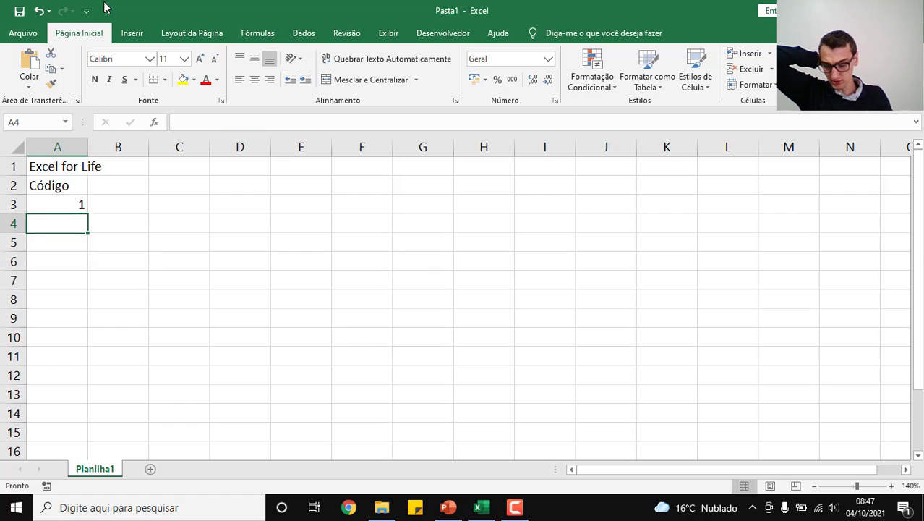
pyautogui.press('Down')
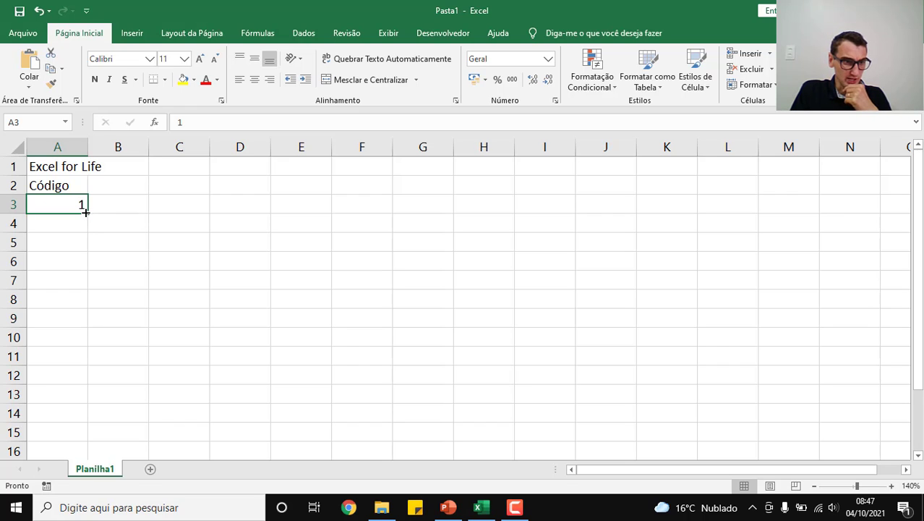
# Step: Try filling A3 down to A15 as plain copies and down to A11 as a series, undoing each fill
pyautogui.moveTo(85, 211); pyautogui.dragTo(85, 438)
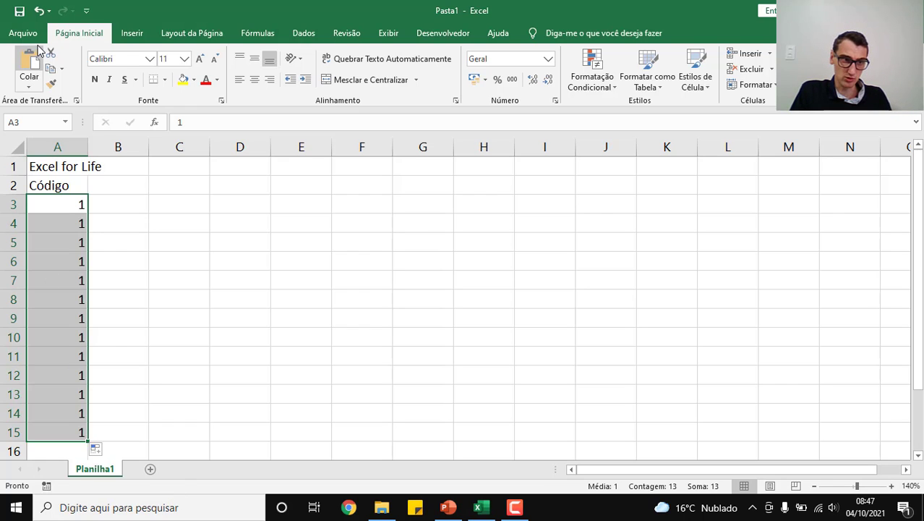
pyautogui.hotkey('ctrl', 'z')
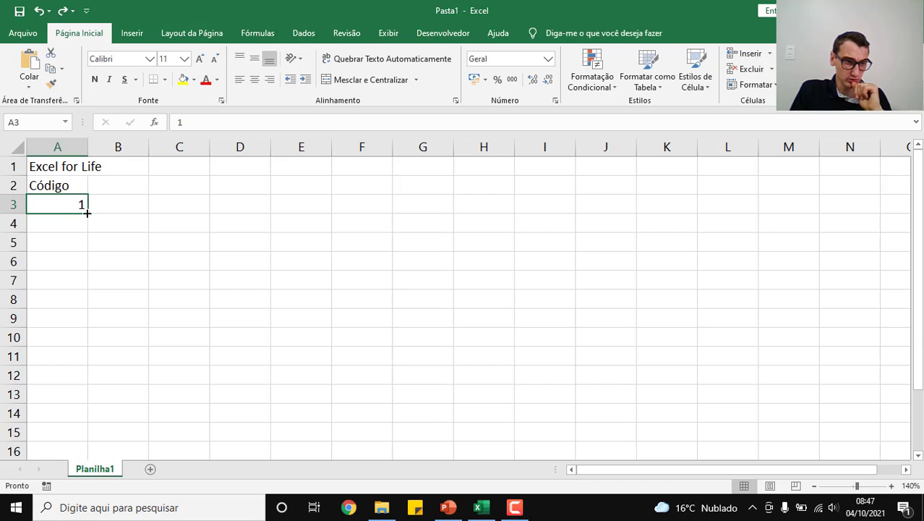
pyautogui.moveTo(86, 213); pyautogui.dragTo(73, 365)
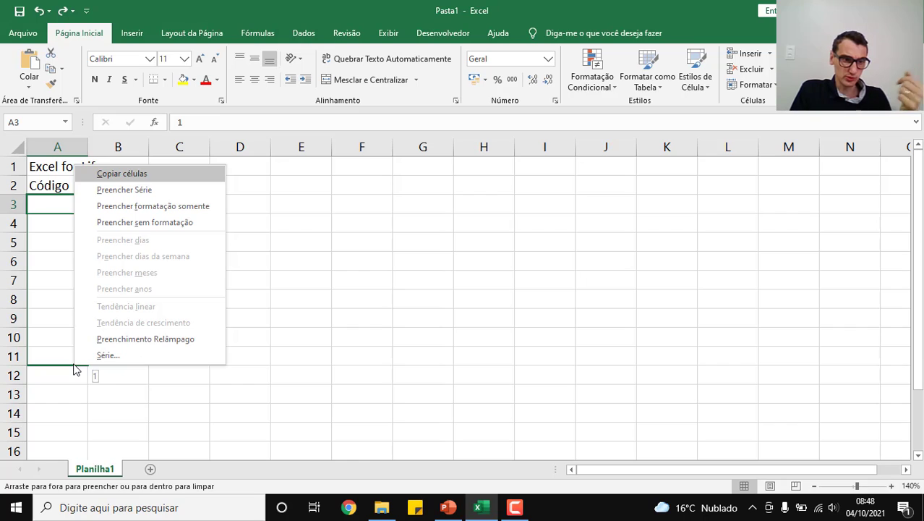
pyautogui.click(115, 191)
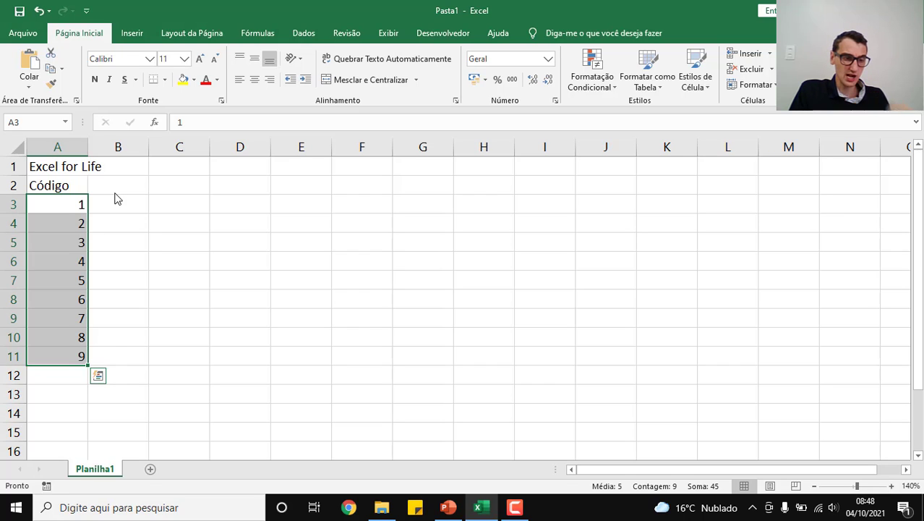
pyautogui.hotkey('ctrl', 'z')
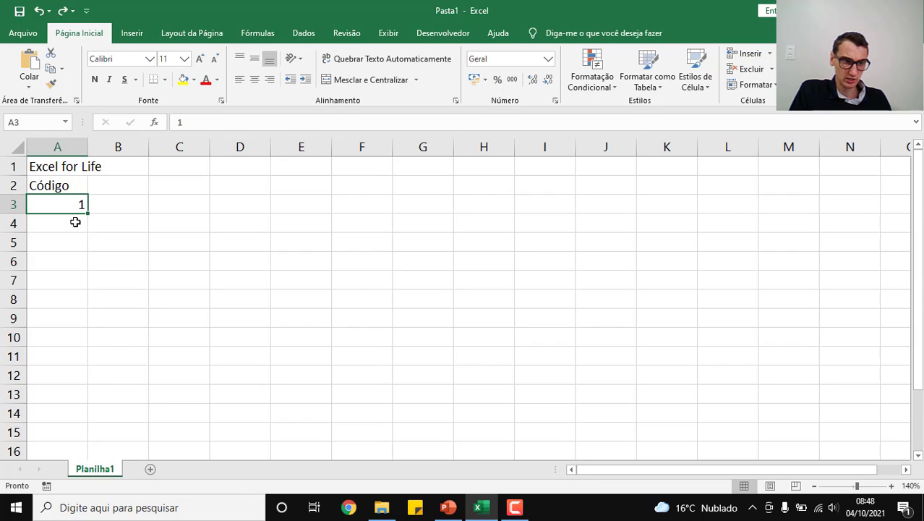
# Step: Enter 2 in A4 and try extending the A3:A4 sequence down to A10, undoing the fill
pyautogui.click(81, 223)
pyautogui.write('2')
pyautogui.press('Return')
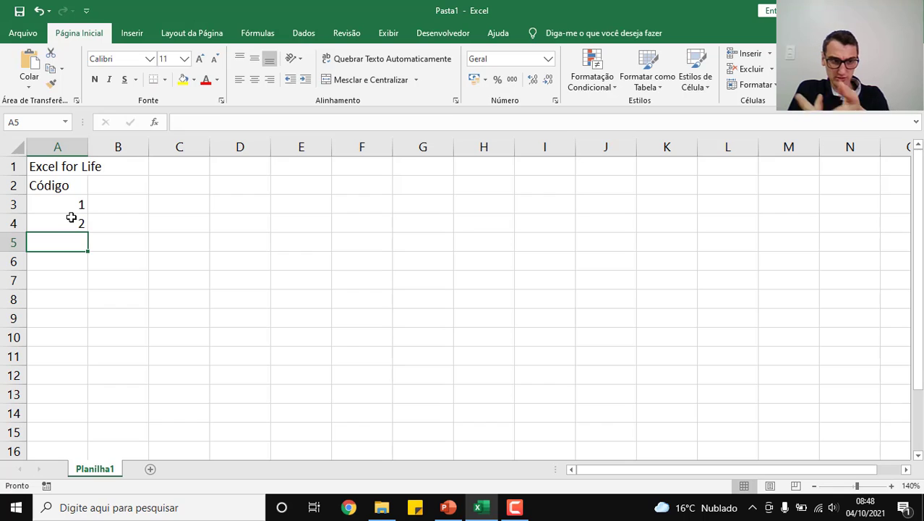
pyautogui.moveTo(62, 206); pyautogui.dragTo(63, 223)
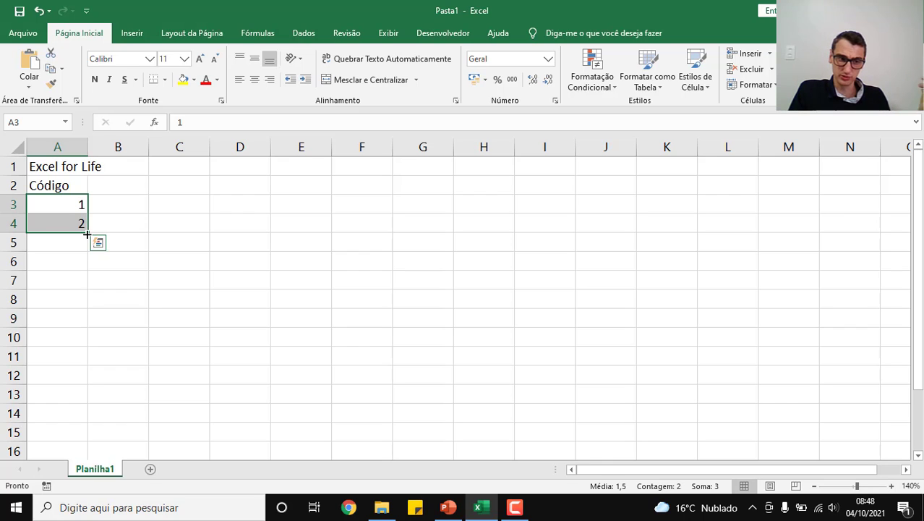
pyautogui.moveTo(87, 234); pyautogui.dragTo(86, 354)
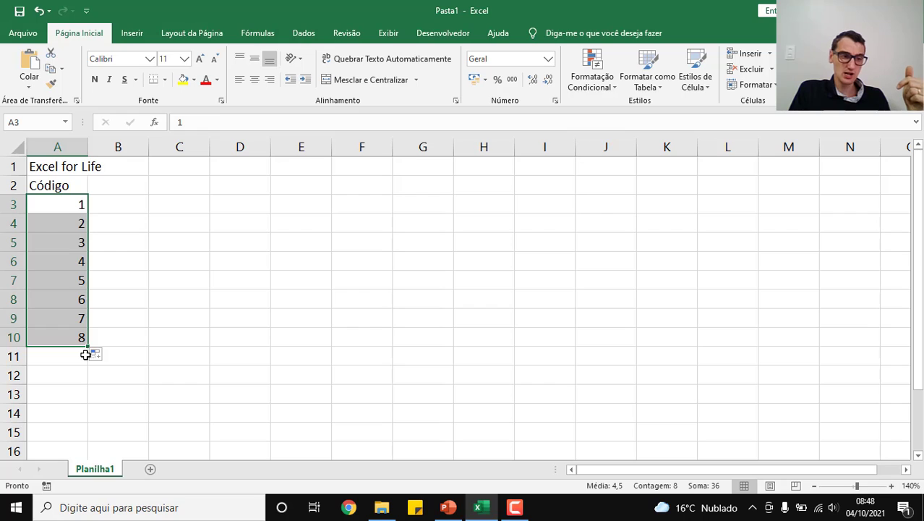
pyautogui.hotkey('ctrl', 'z')
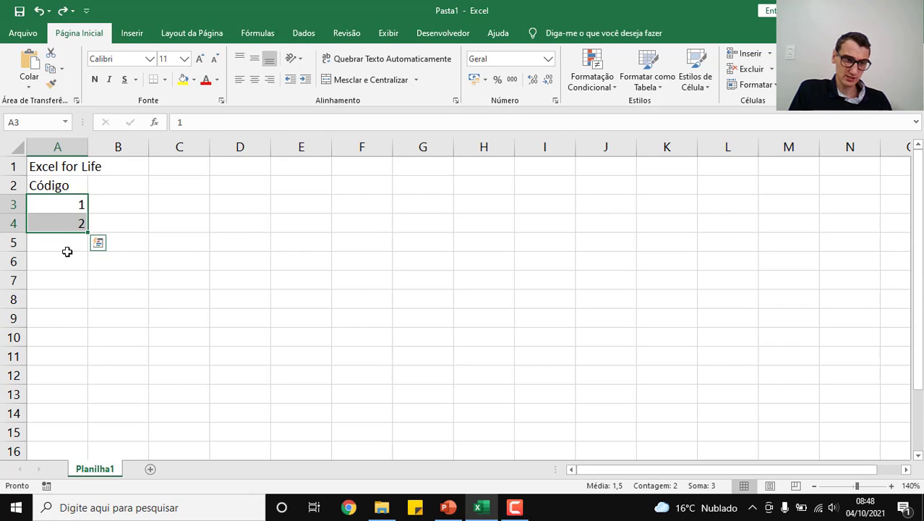
# Step: Clear the second code from cell A4
pyautogui.click(68, 211)
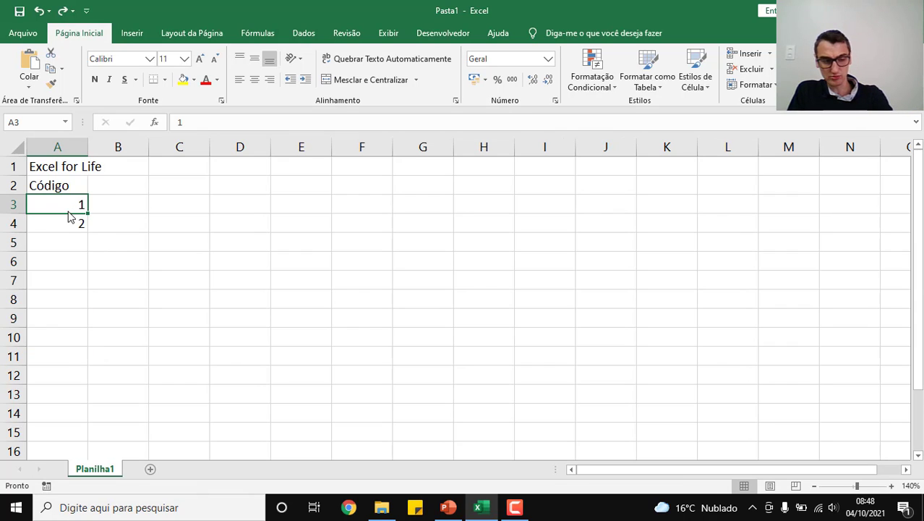
pyautogui.click(64, 222)
pyautogui.press('Delete')
# Step: Fill the code in A3 down to A10 as a series with the Preencher Série option
pyautogui.click(73, 207)
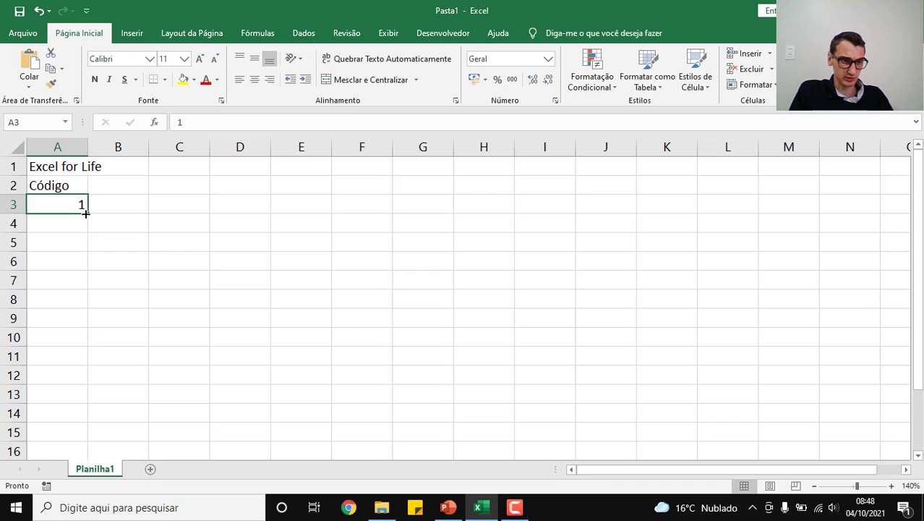
pyautogui.moveTo(85, 213); pyautogui.dragTo(83, 342)
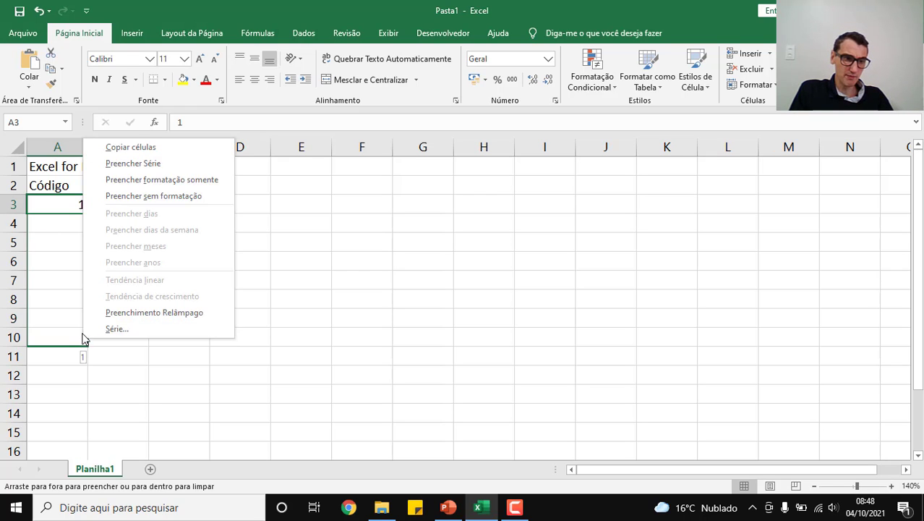
pyautogui.click(131, 163)
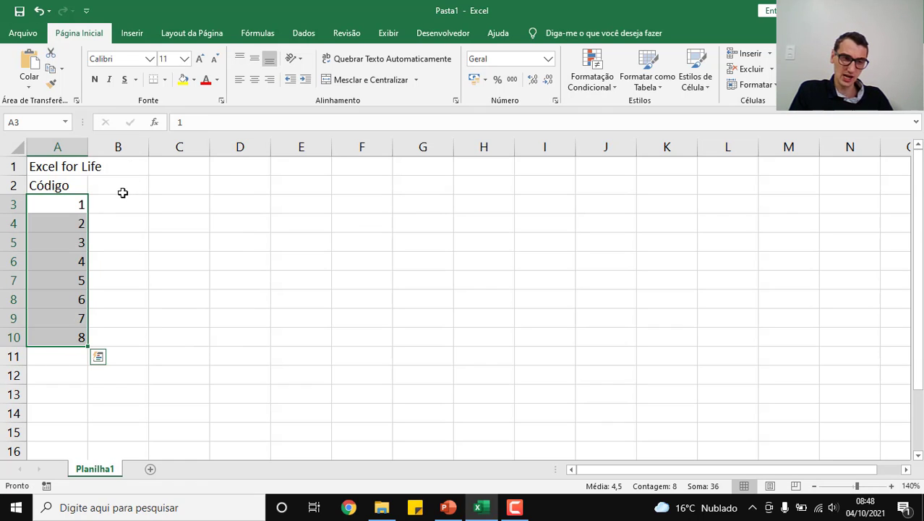
# Step: Enter the column header "Produtos" in cell B2
pyautogui.click(120, 187)
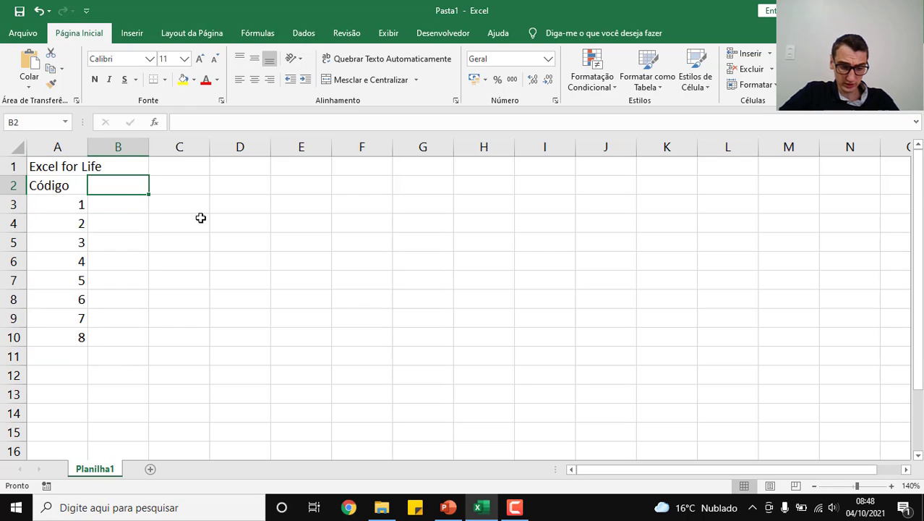
pyautogui.write('Pr')
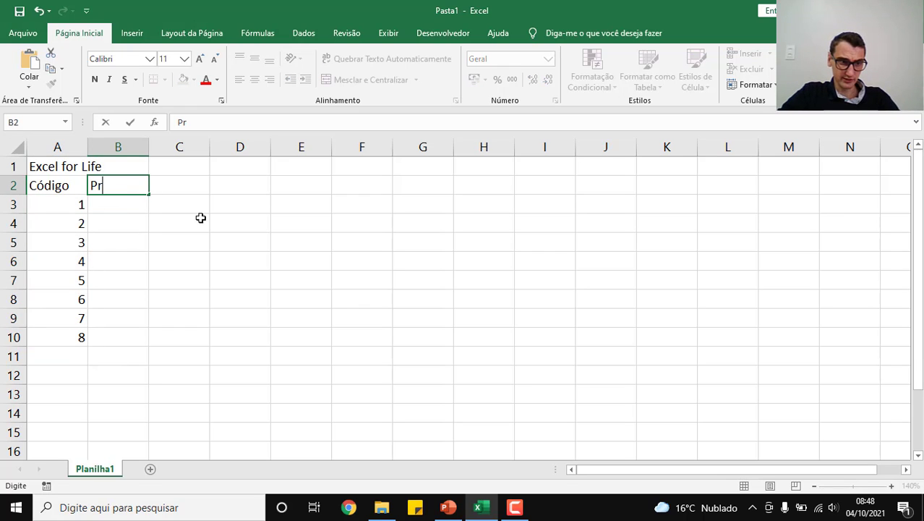
pyautogui.write('odutos')
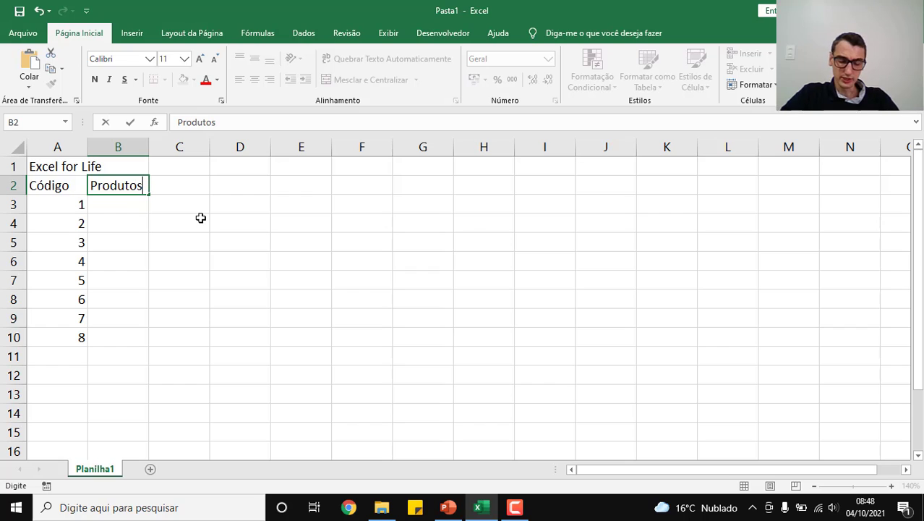
pyautogui.press('Return')
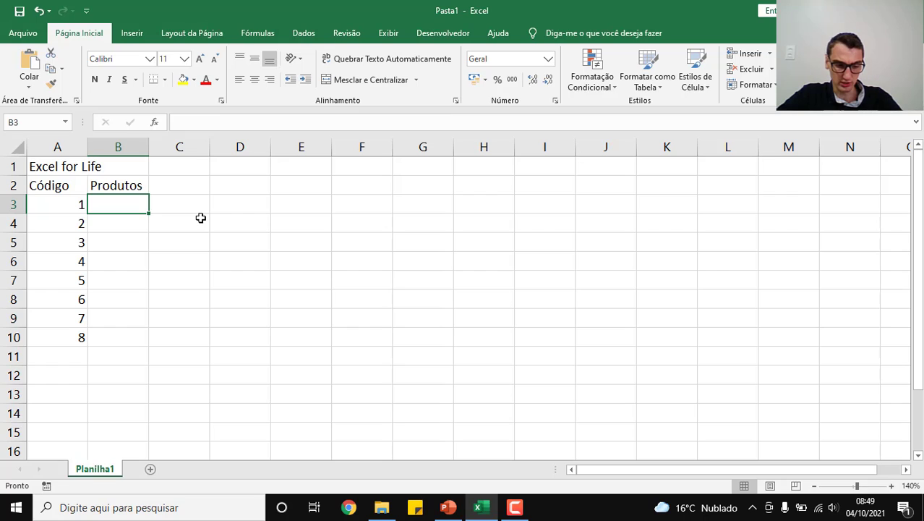
pyautogui.write('Guq')
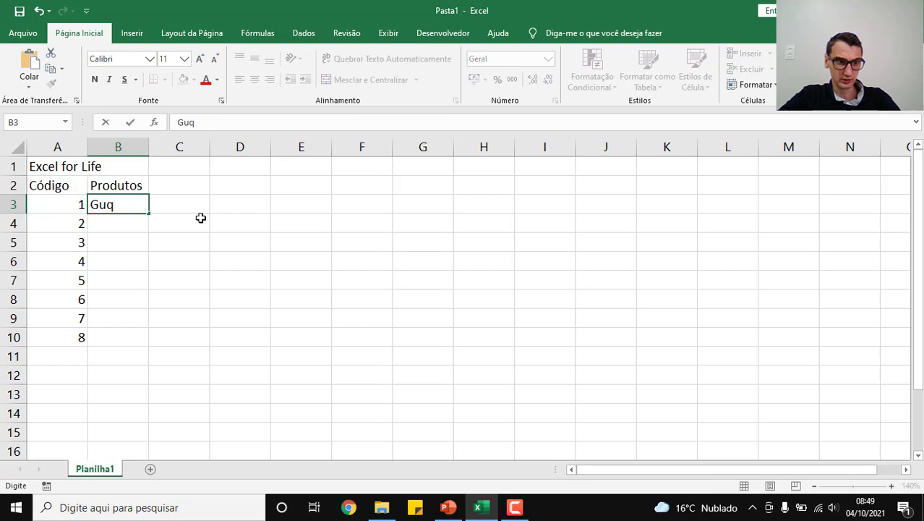
pyautogui.press('BackSpace')
pyautogui.write('arga')
pyautogui.press('BackSpace')
pyautogui.press('BackSpace')
pyautogui.write('fa')
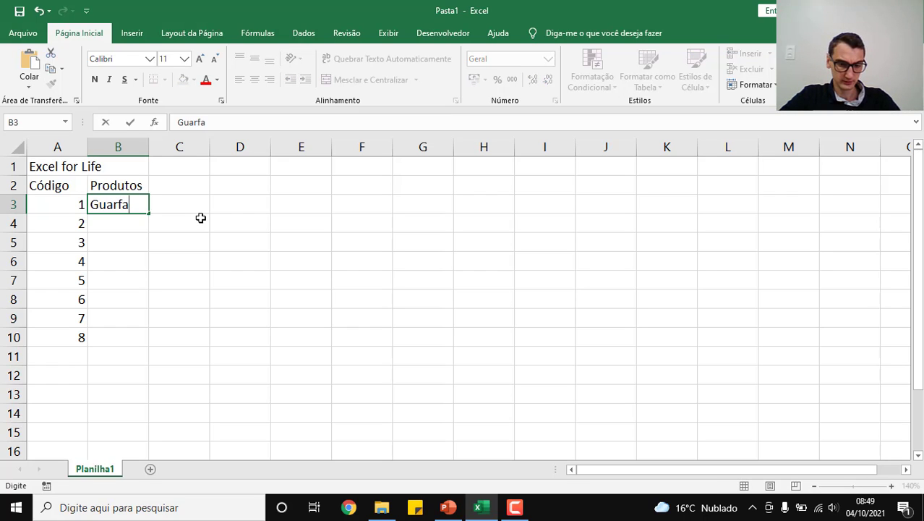
pyautogui.press('BackSpace')
pyautogui.press('BackSpace')
pyautogui.write('d')
pyautogui.press('BackSpace')
pyautogui.press('BackSpace')
pyautogui.press('BackSpace')
pyautogui.press('BackSpace')
pyautogui.press('BackSpace')
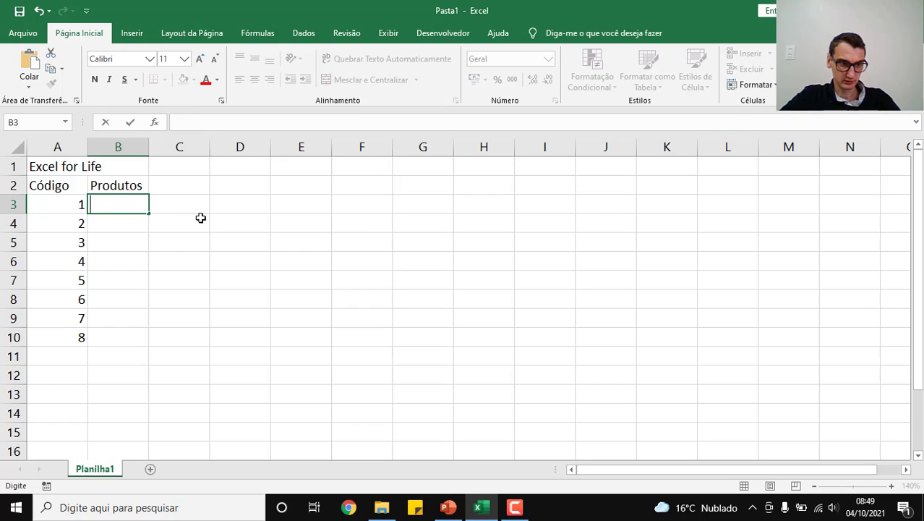
# Step: Enter the products Cama, Mesa, Geladeira and Guarda-Roupas in cells B3 to B6
pyautogui.write('Cama')
pyautogui.press('Return')
pyautogui.write('Mesa')
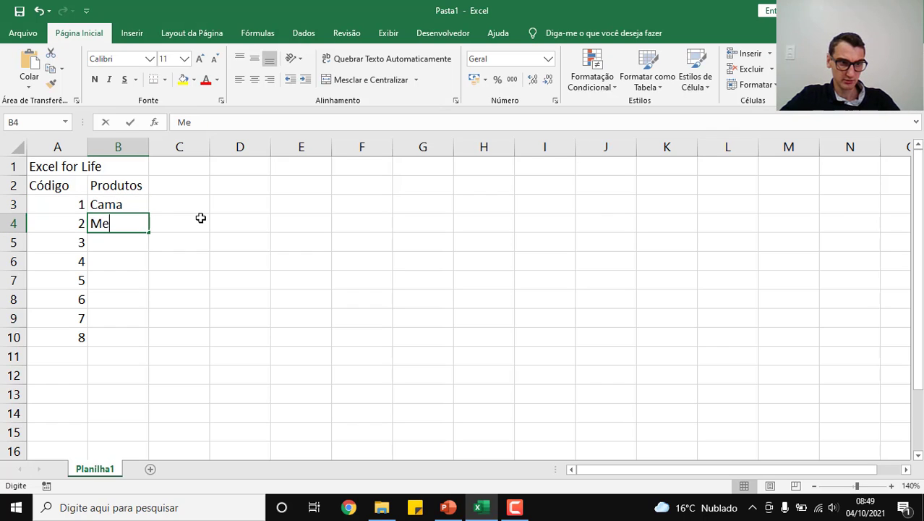
pyautogui.press('Return')
pyautogui.write('Geladeira')
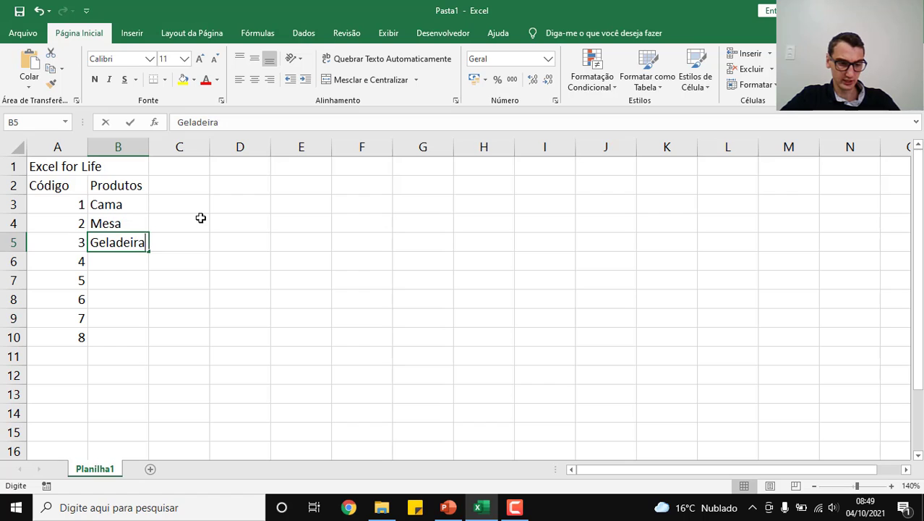
pyautogui.press('Return')
pyautogui.write('Guarda-')
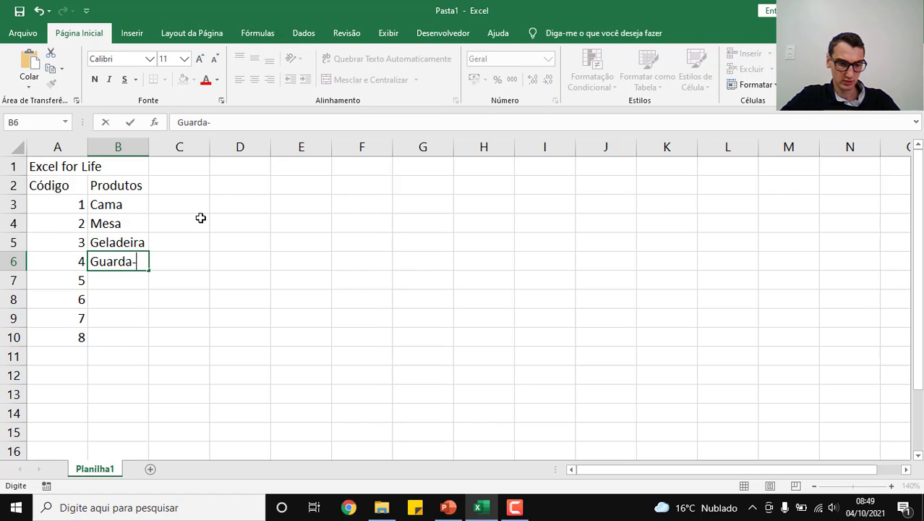
pyautogui.write('Roupas')
pyautogui.press('Return')
# Step: Enter the products Microondas, Sofá, Cadeira and Rádio in cells B7 to B10 and autofit column B's width
pyautogui.write('M')
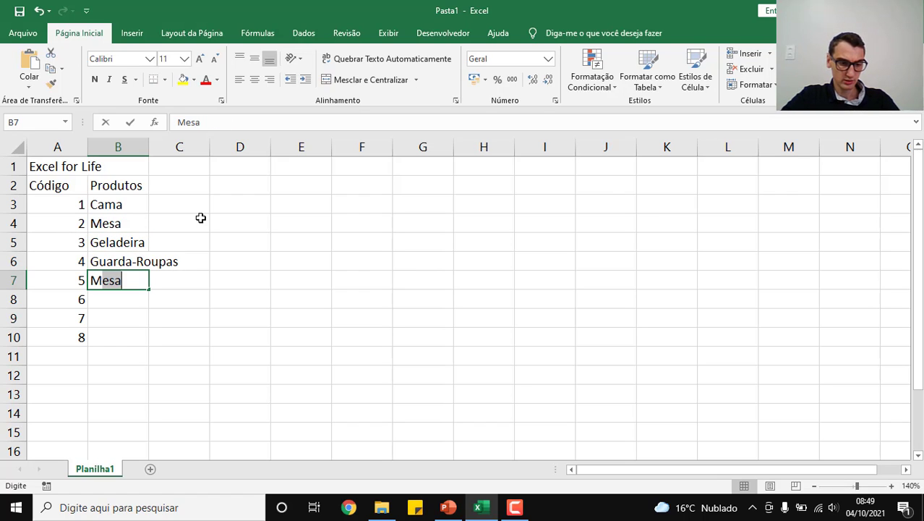
pyautogui.write('icroondas')
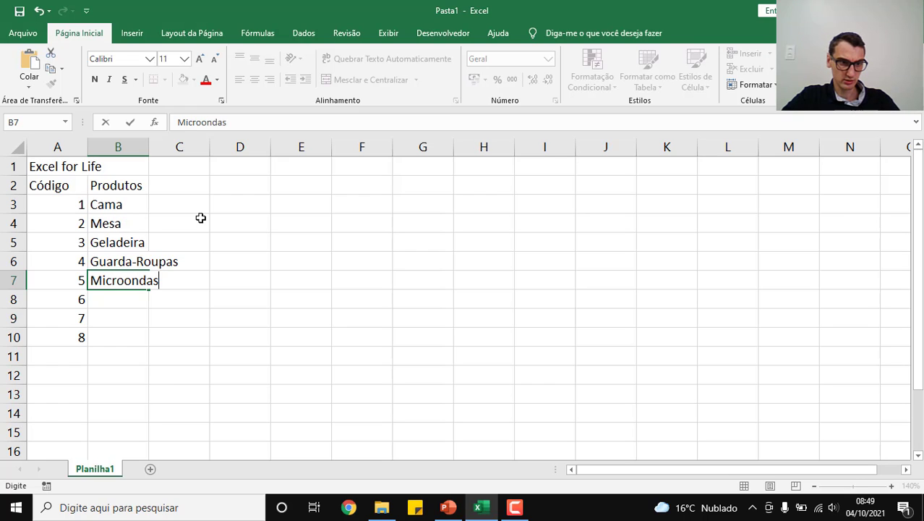
pyautogui.press('Return')
pyautogui.write('Sofá')
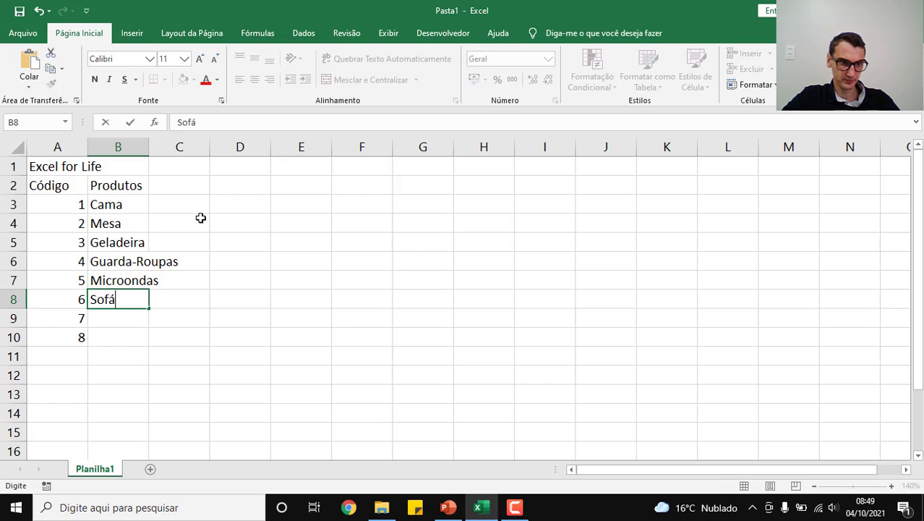
pyautogui.press('Return')
pyautogui.write('Cadeira')
pyautogui.press('Return')
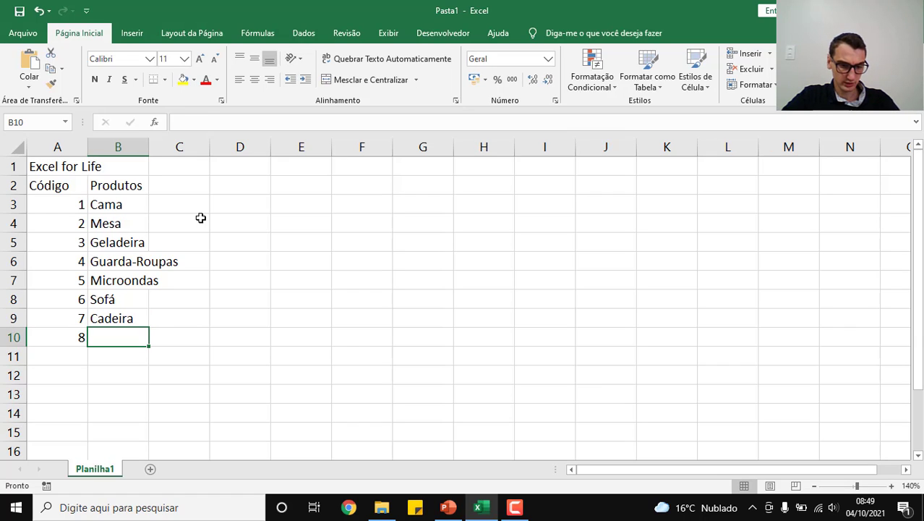
pyautogui.write('Rádio')
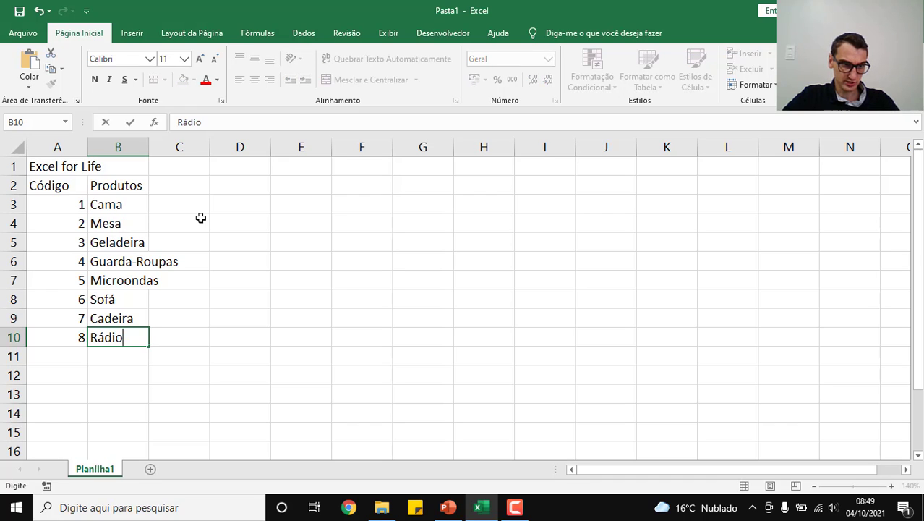
pyautogui.press('Tab')
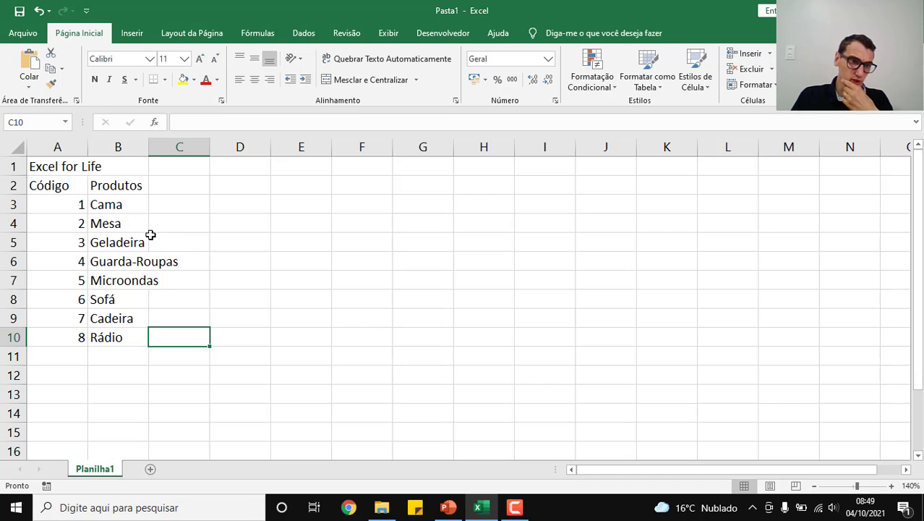
pyautogui.doubleClick(152, 147)
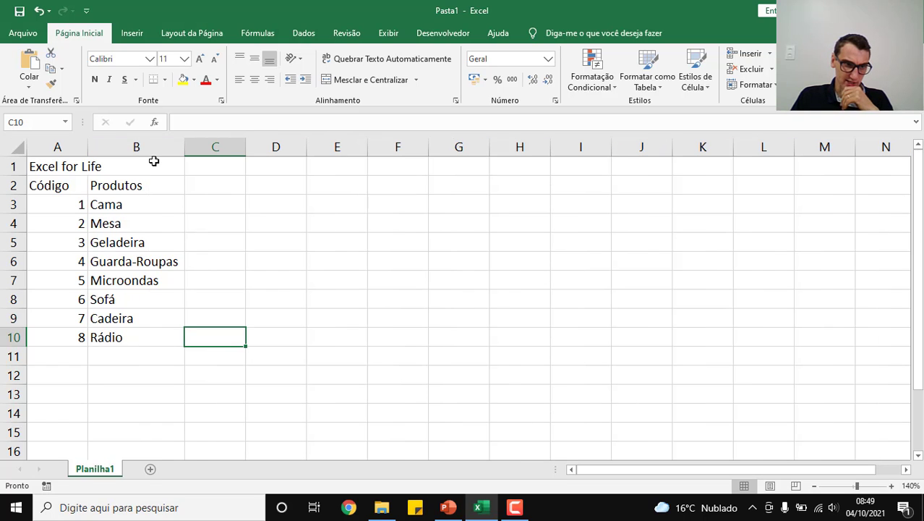
# Step: Enter the column header "Valor R$" in cell C2
pyautogui.click(198, 186)
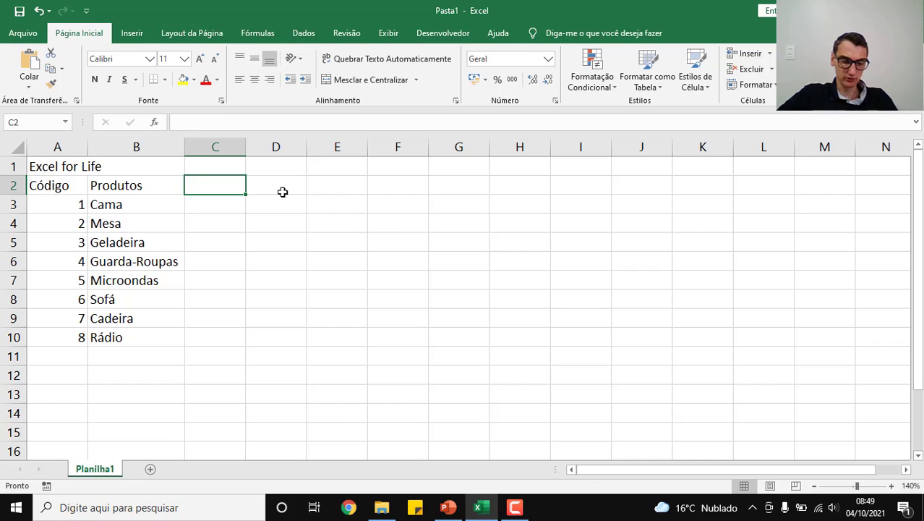
pyautogui.write('Valor')
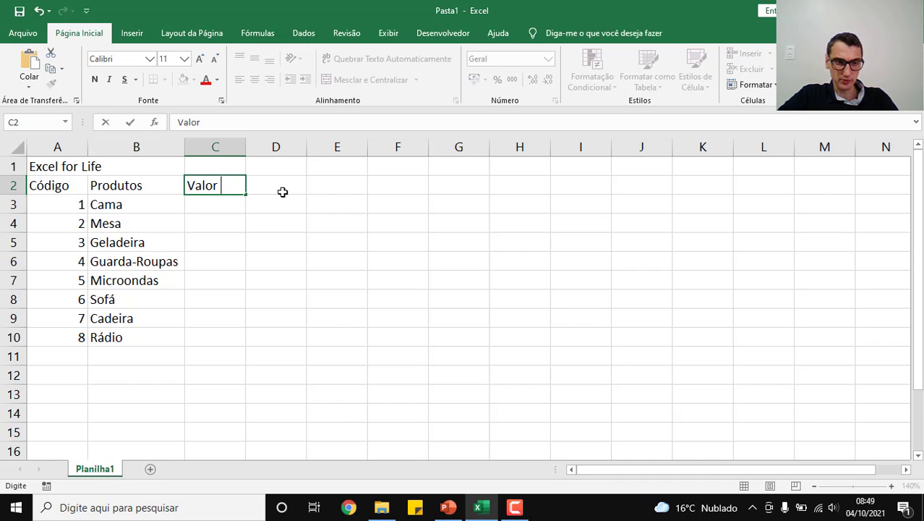
pyautogui.write(' R')
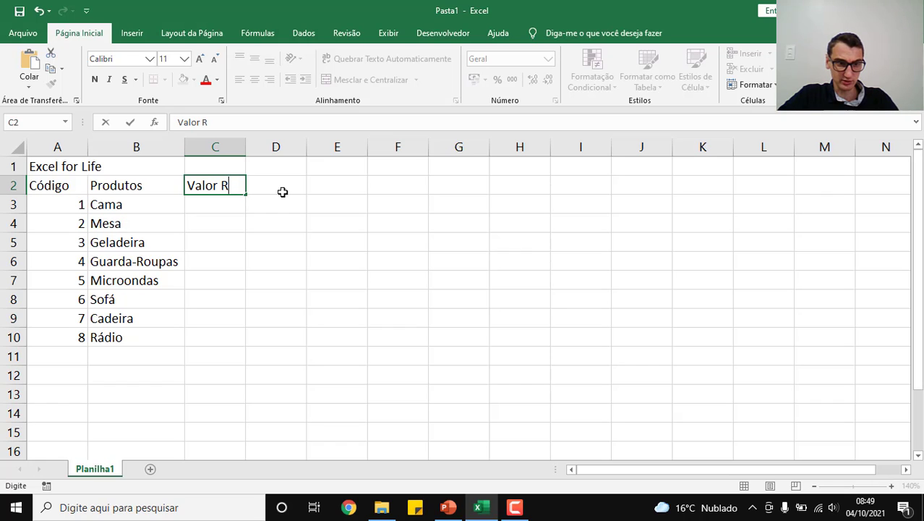
pyautogui.write('$')
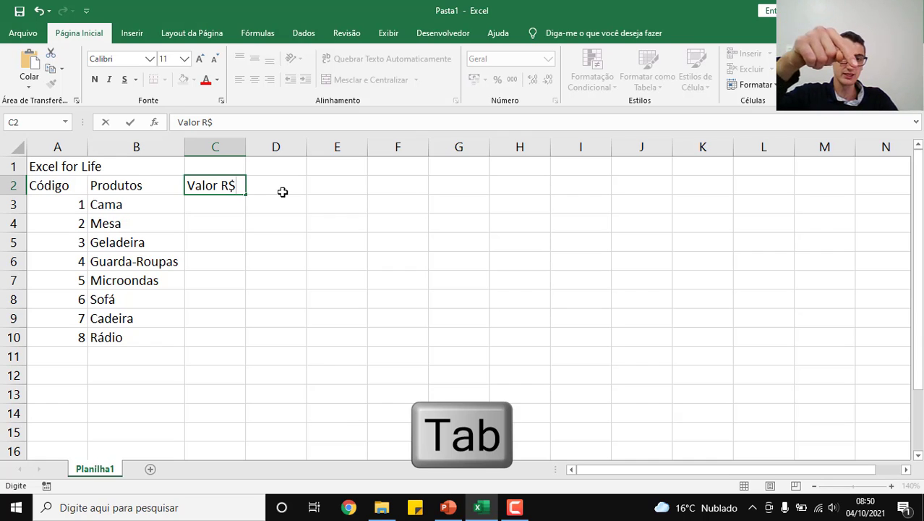
pyautogui.press('Tab')
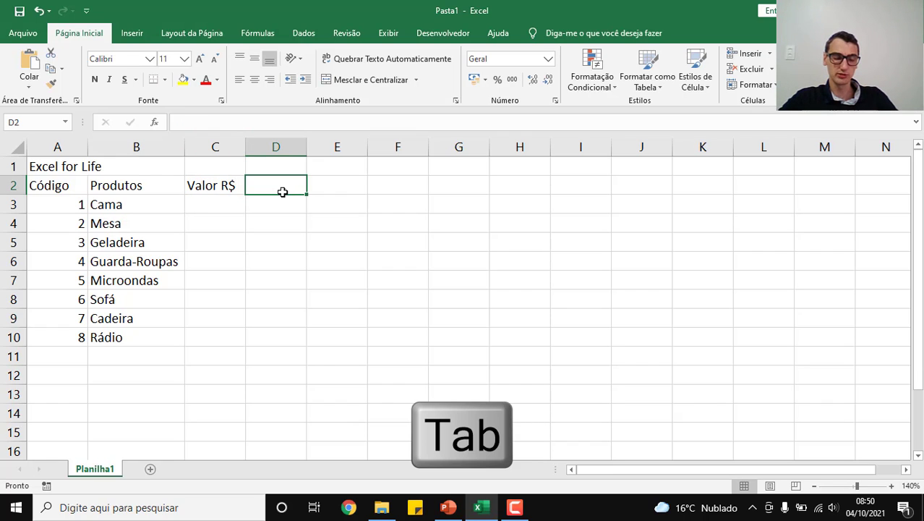
# Step: Enter the headers "Desconto %" in D2 and "Total" in E2, and autofit column D's width
pyautogui.write('Desc')
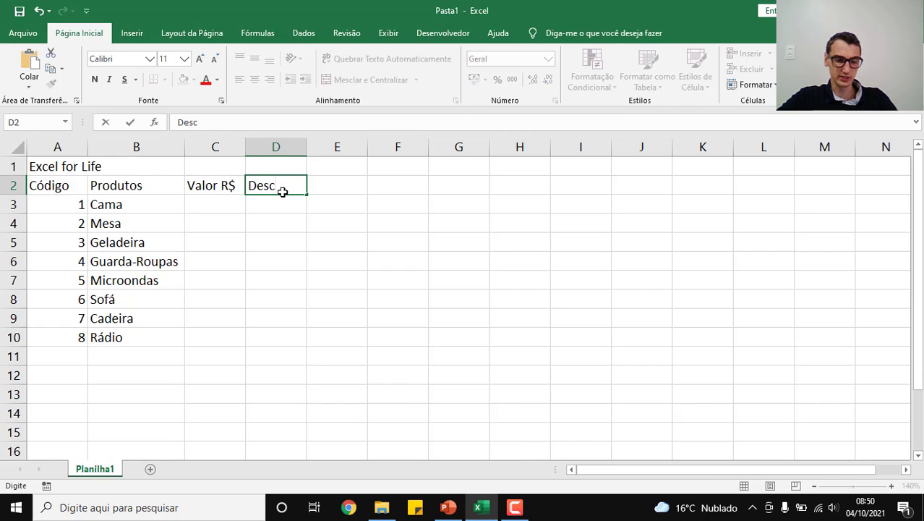
pyautogui.write('onto')
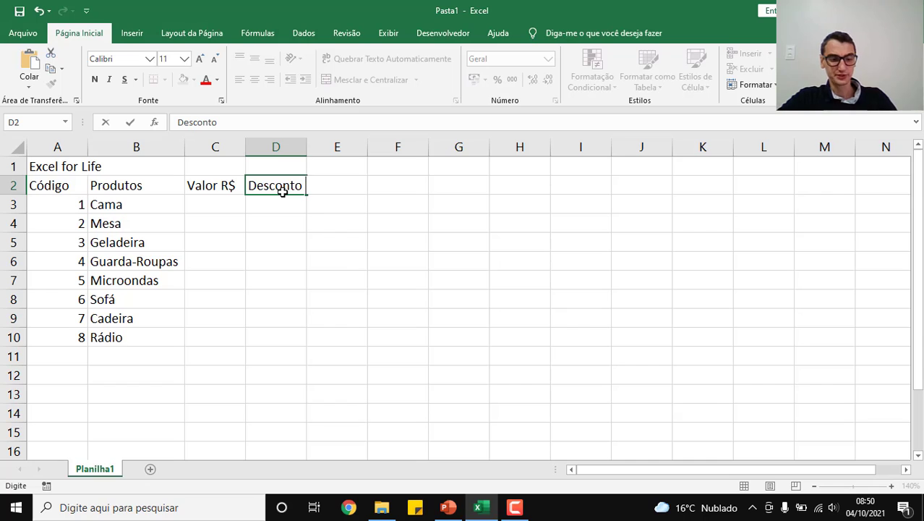
pyautogui.write(' %')
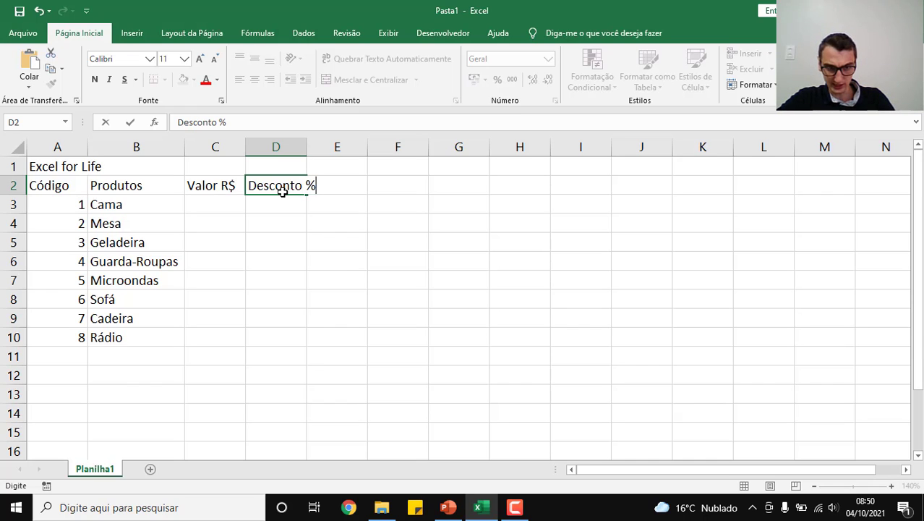
pyautogui.press('Tab')
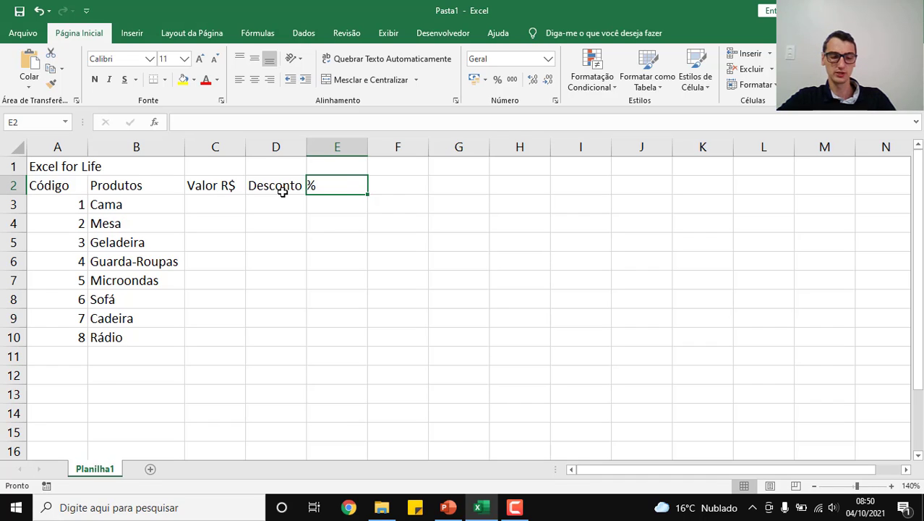
pyautogui.write('Total')
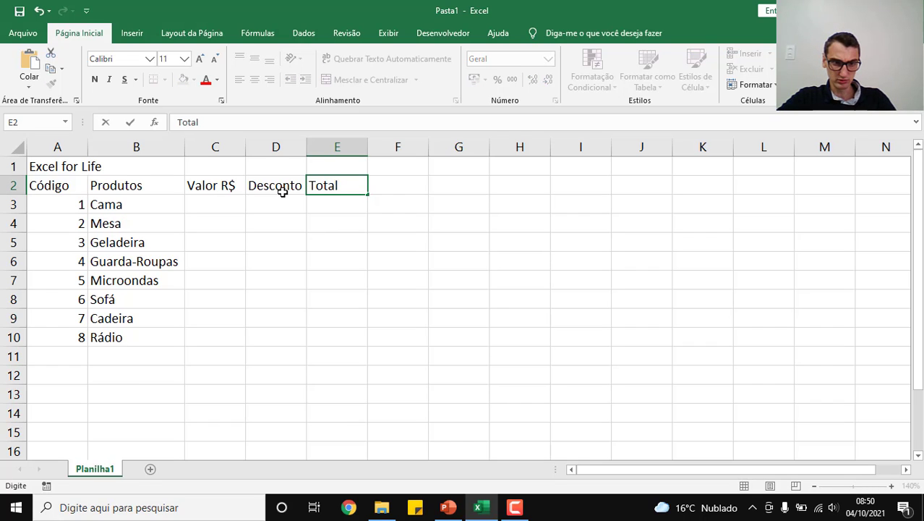
pyautogui.press('Return')
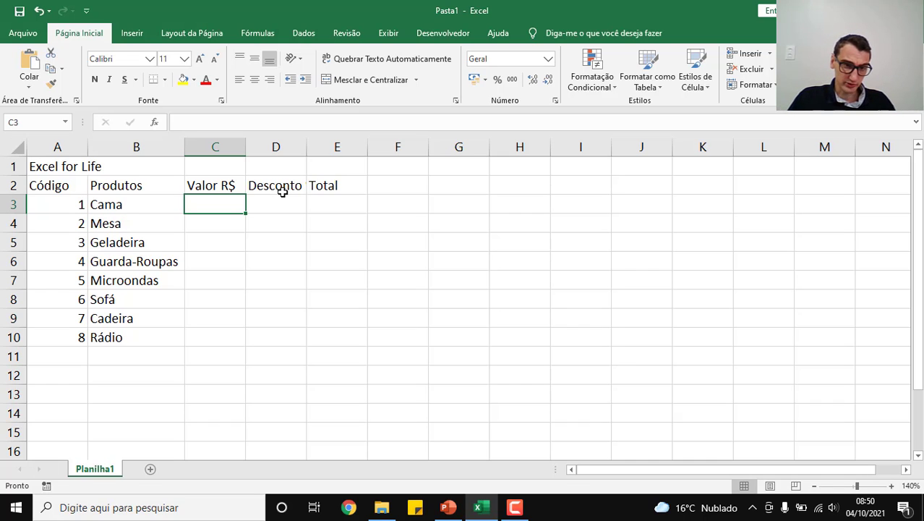
pyautogui.doubleClick(308, 149)
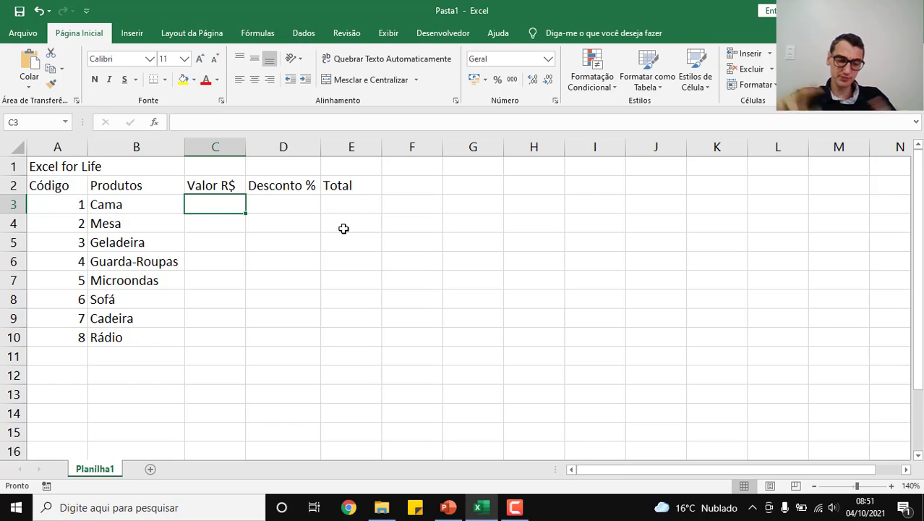
pyautogui.write('R$')
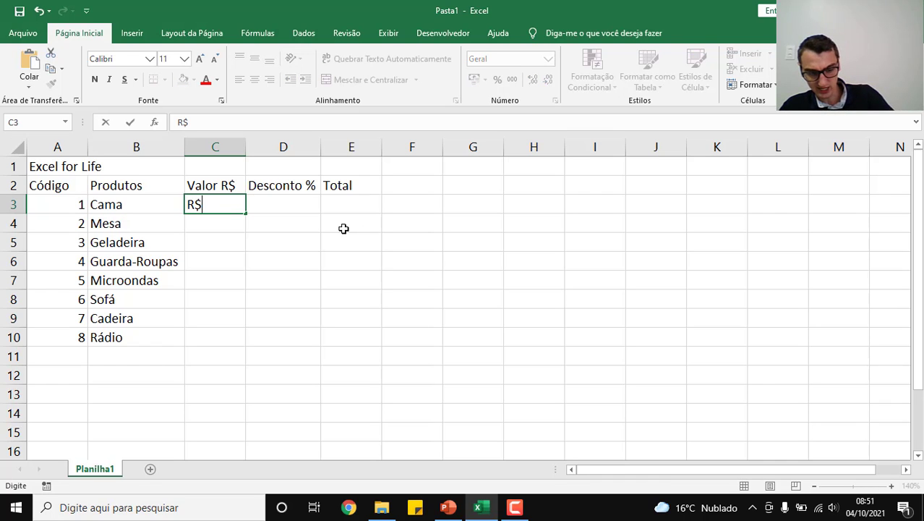
pyautogui.write(' 500,00')
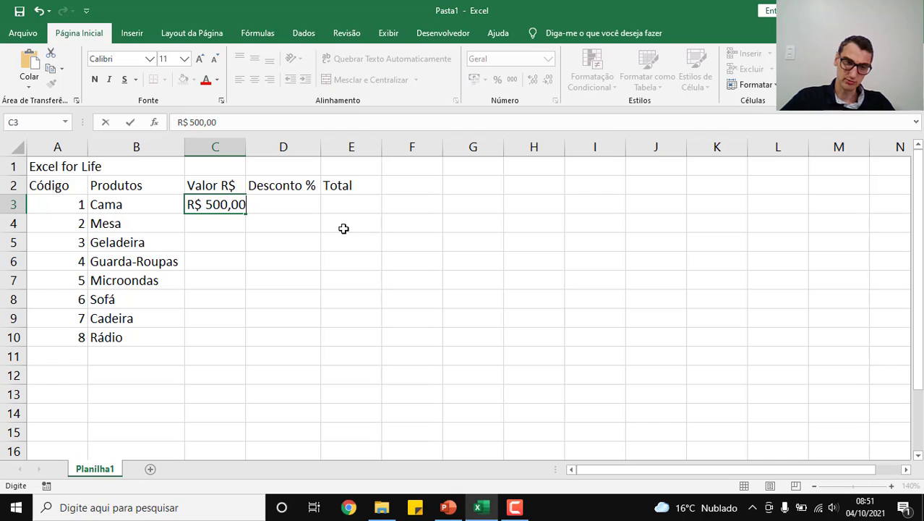
pyautogui.press('Escape')
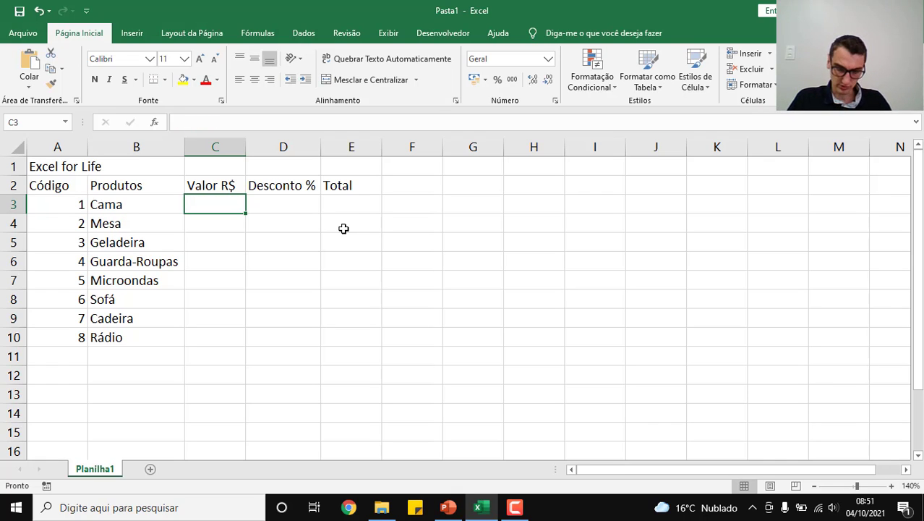
# Step: Read the "Formato de número" slide in PowerPoint, and return to Excel to view the available number formats
pyautogui.click(449, 507)
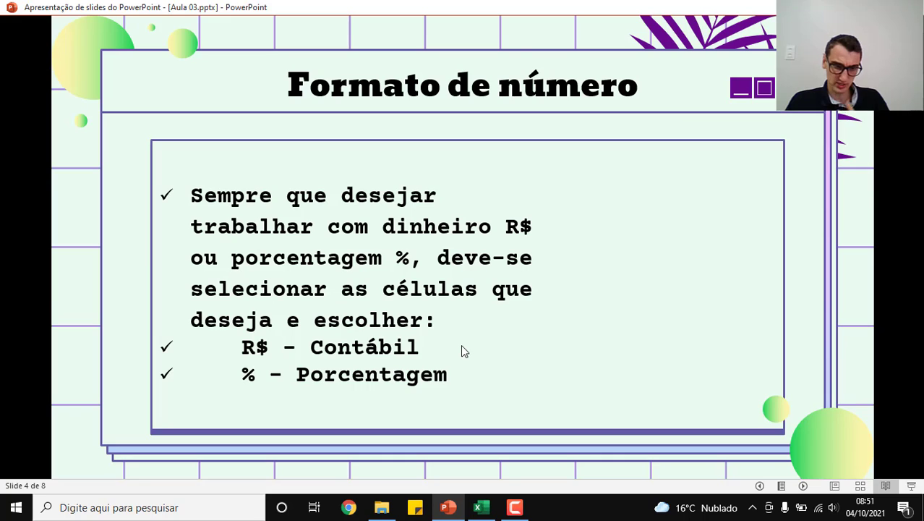
pyautogui.hotkey('alt', 'Tab')
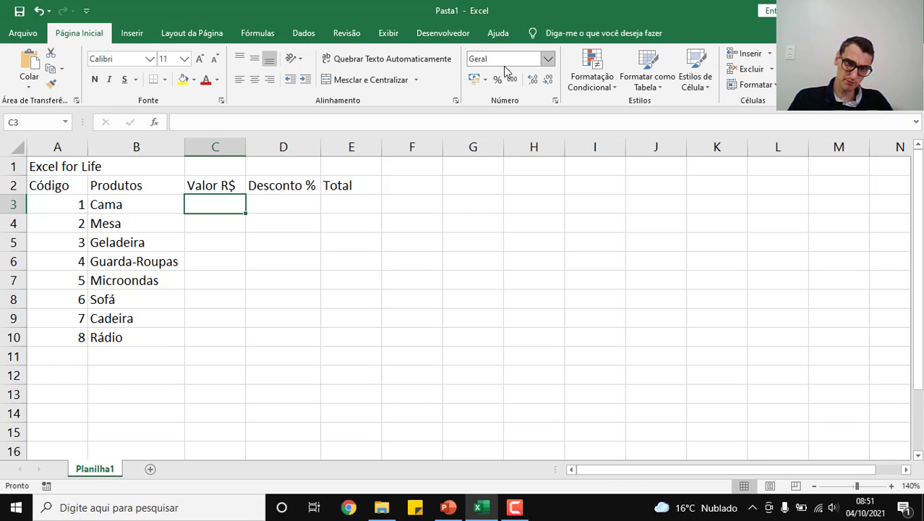
pyautogui.click(549, 59)
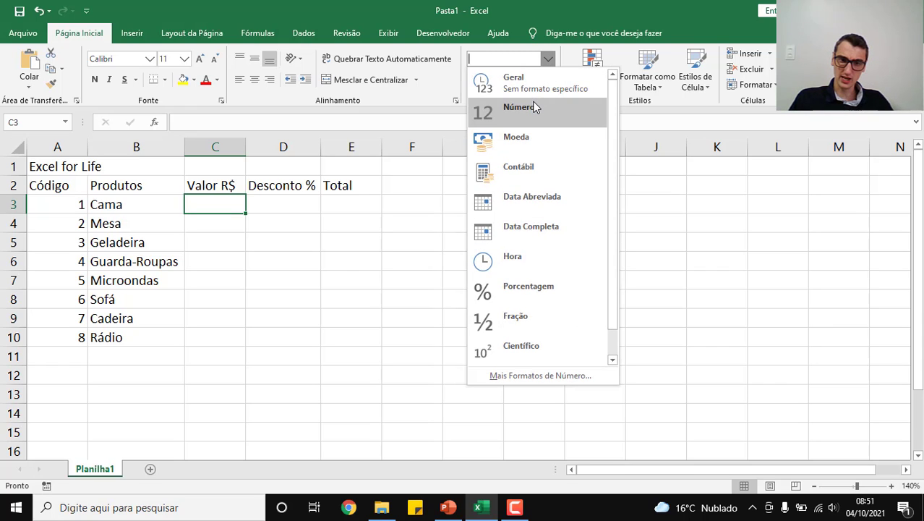
pyautogui.click(556, 61)
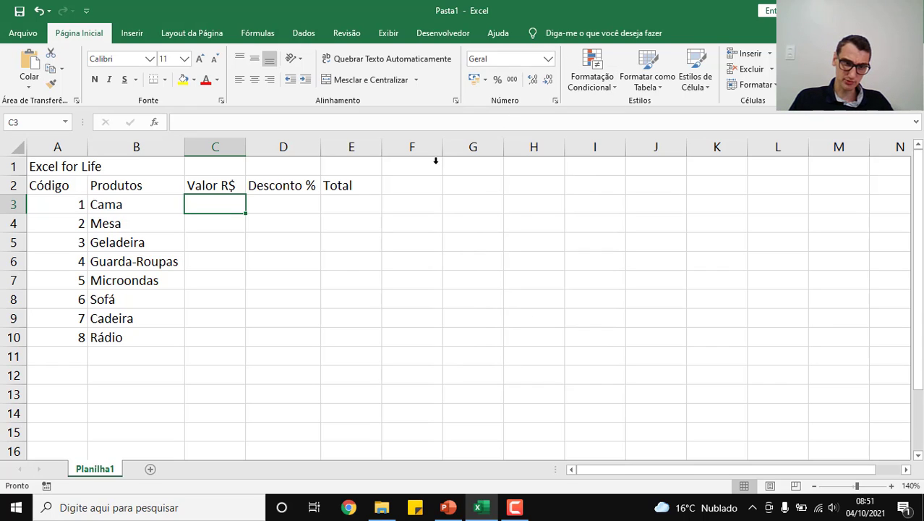
# Step: Look through the available number formats for cells C3 to C10 and apply the Moeda format to them
pyautogui.moveTo(219, 202); pyautogui.dragTo(236, 344)
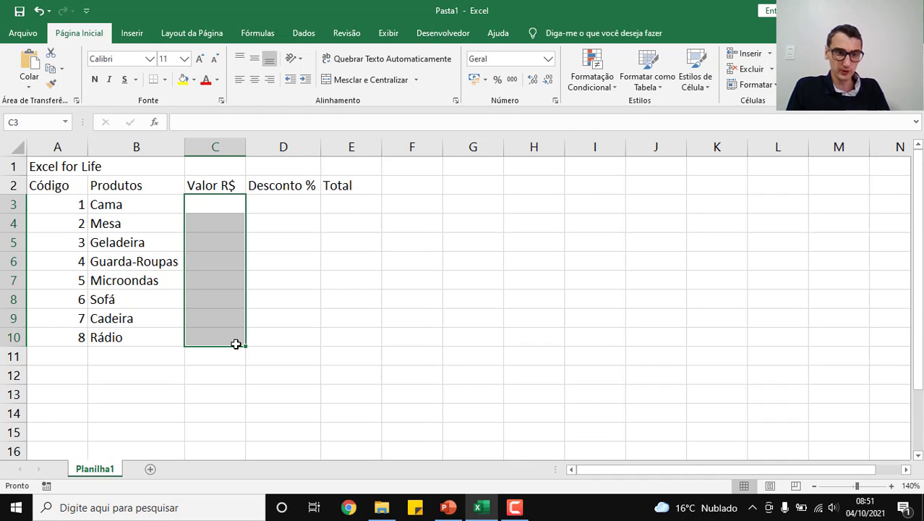
pyautogui.click(546, 61)
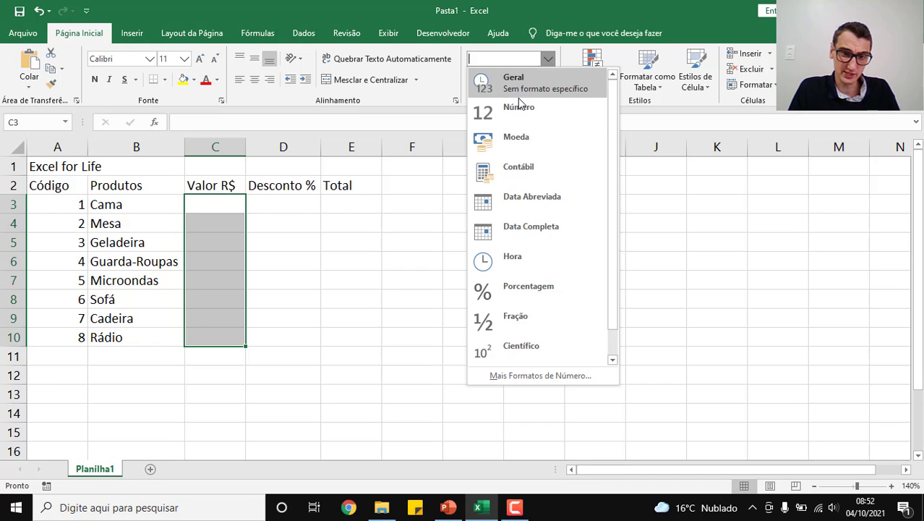
pyautogui.scroll(-1, 557, 181)
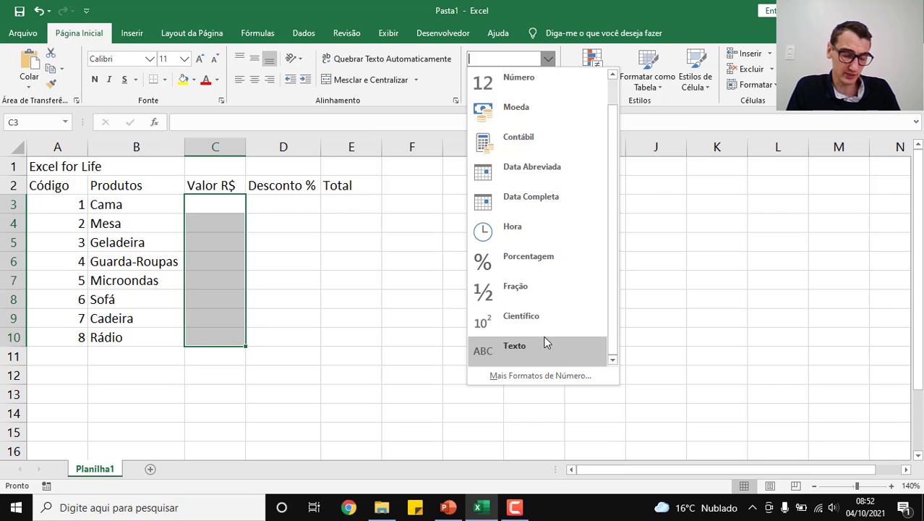
pyautogui.scroll(1, 544, 337)
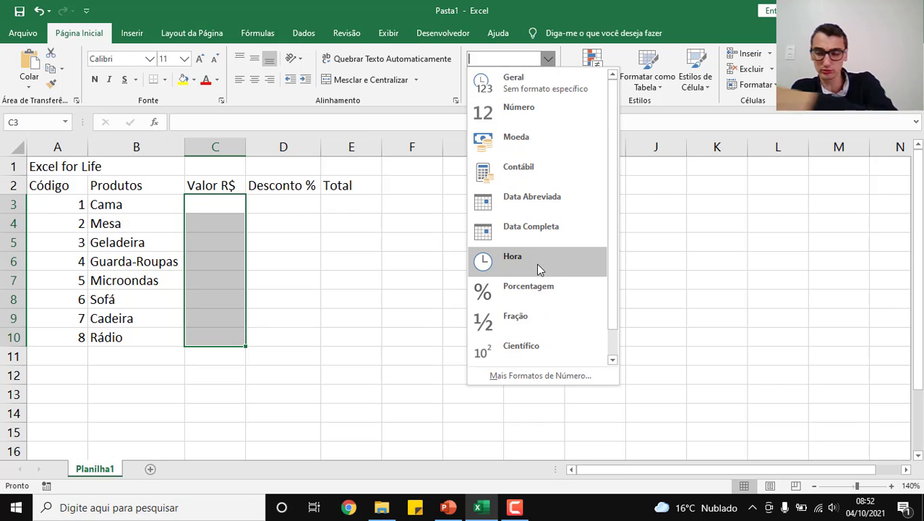
pyautogui.scroll(-1, 538, 244)
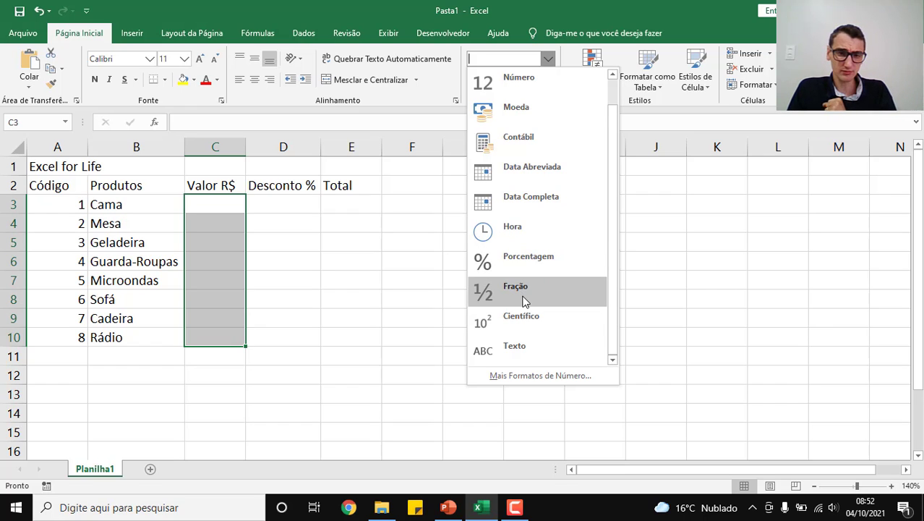
pyautogui.scroll(1, 525, 301)
pyautogui.scroll(-1, 525, 302)
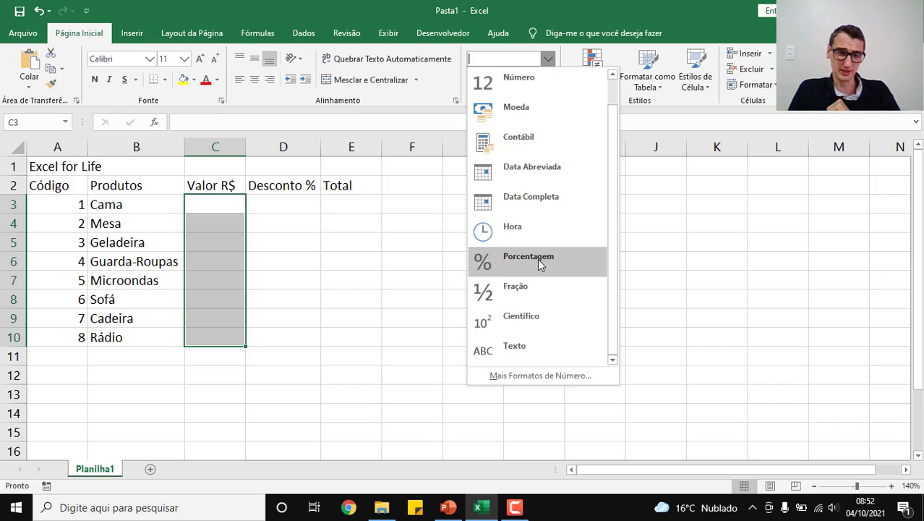
pyautogui.scroll(1, 537, 259)
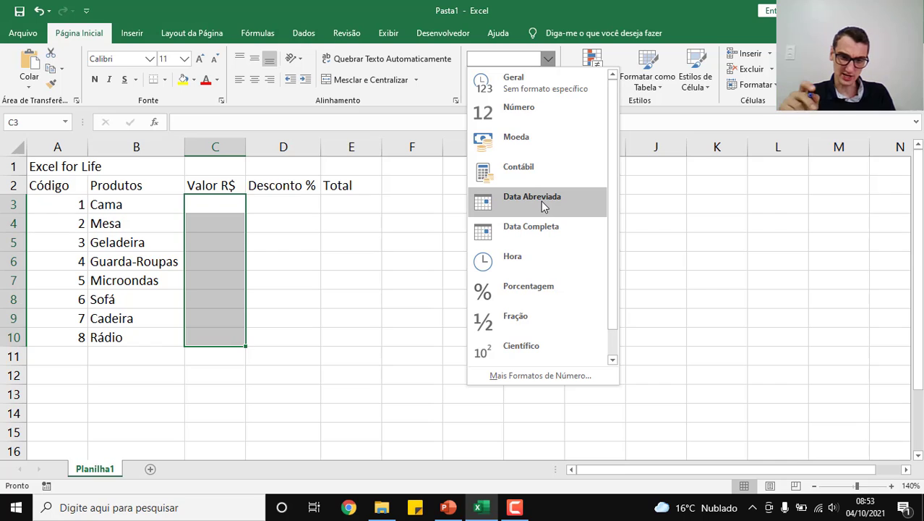
pyautogui.click(523, 141)
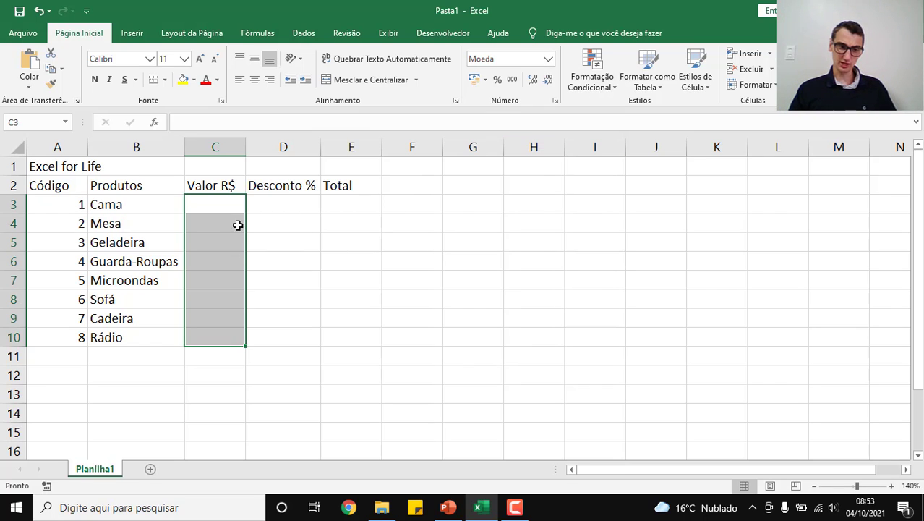
# Step: Enter 500 in cell C3 and autofit column C's width
pyautogui.click(237, 200)
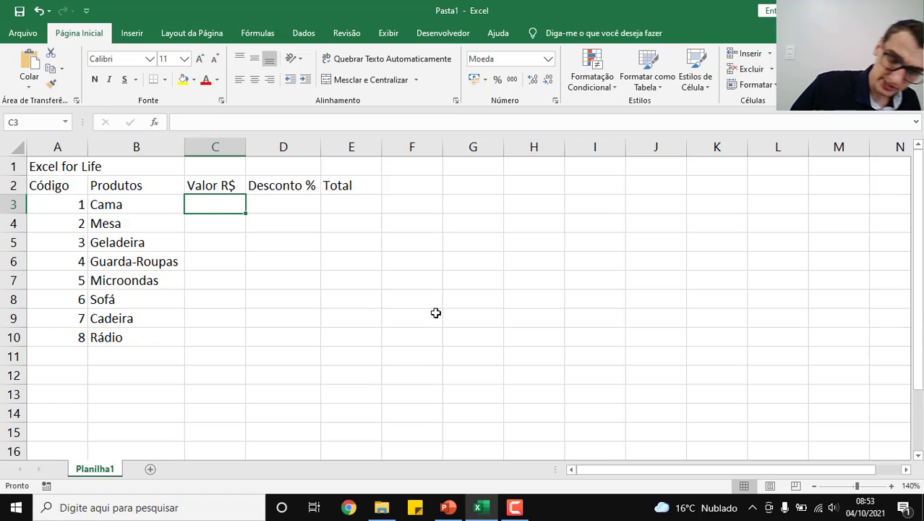
pyautogui.write('500')
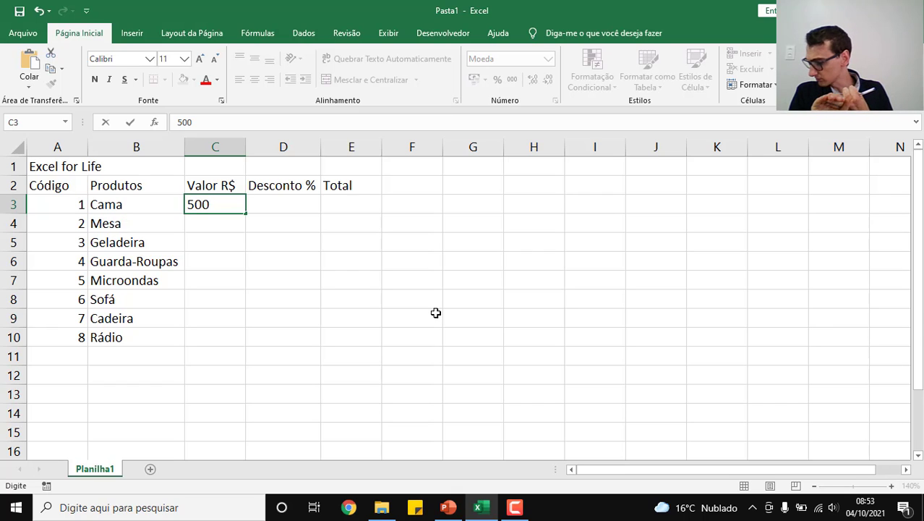
pyautogui.press('Return')
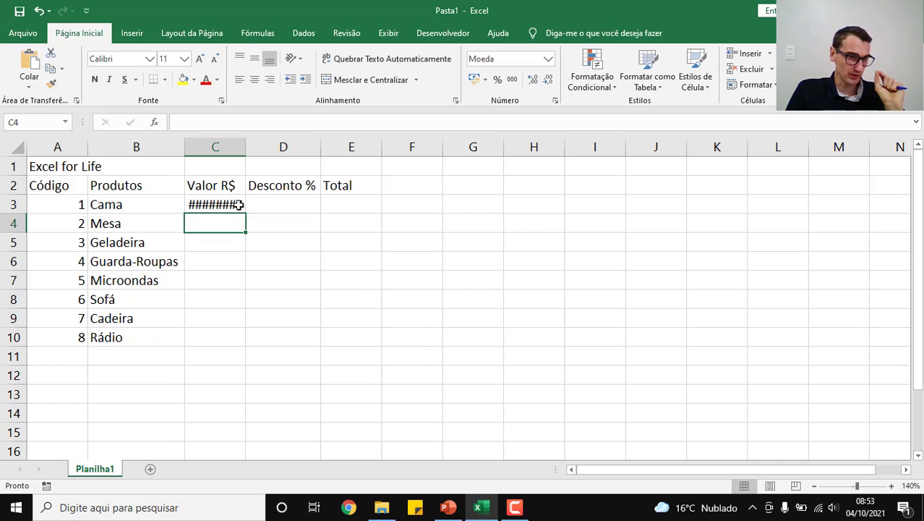
pyautogui.doubleClick(246, 146)
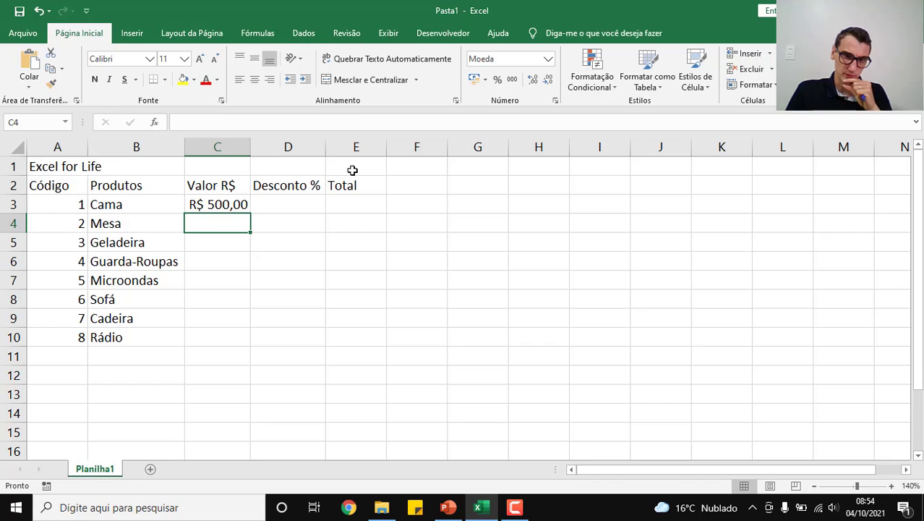
# Step: Apply the R$ Português (Brasil) accounting format to cell C4 and enter 500 in it
pyautogui.click(484, 80)
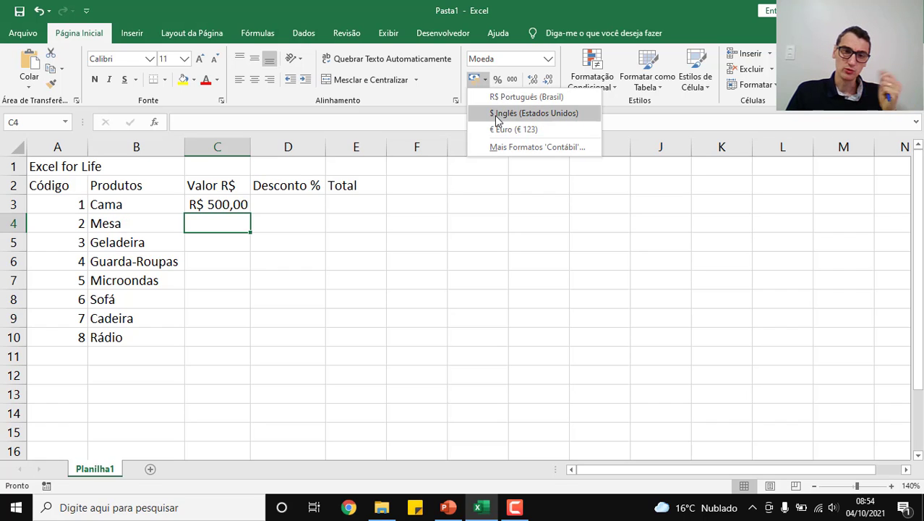
pyautogui.click(499, 97)
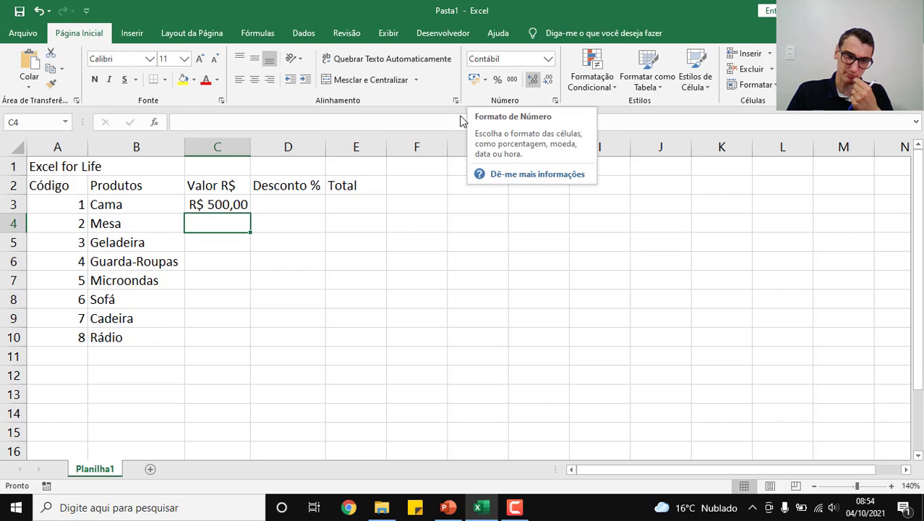
pyautogui.write('5000')
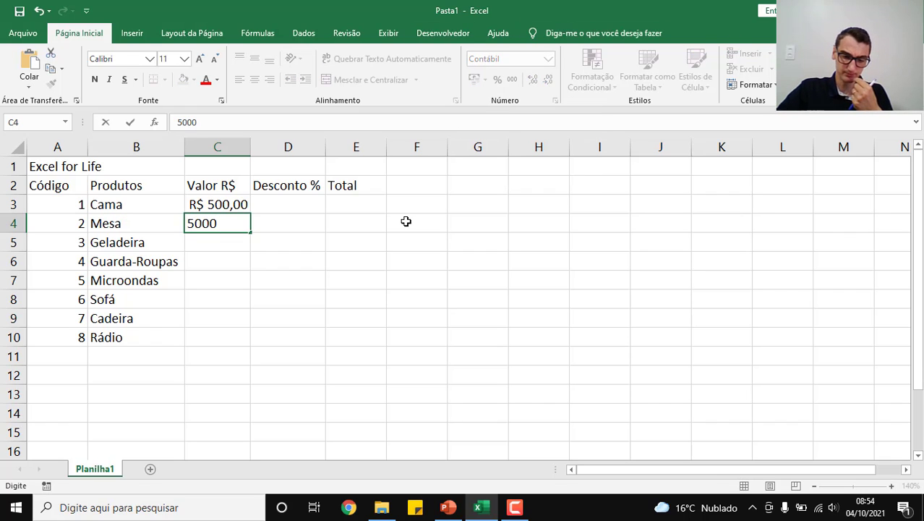
pyautogui.press('BackSpace')
pyautogui.press('Return')
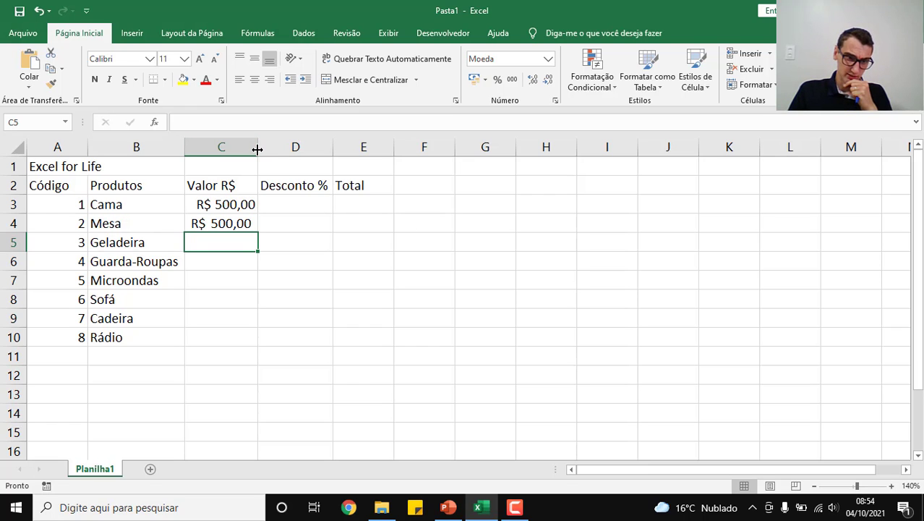
# Step: Widen column C to compare the alignment of the two currency formats, and undo both the widening and the C4 entry
pyautogui.moveTo(257, 148); pyautogui.dragTo(423, 145)
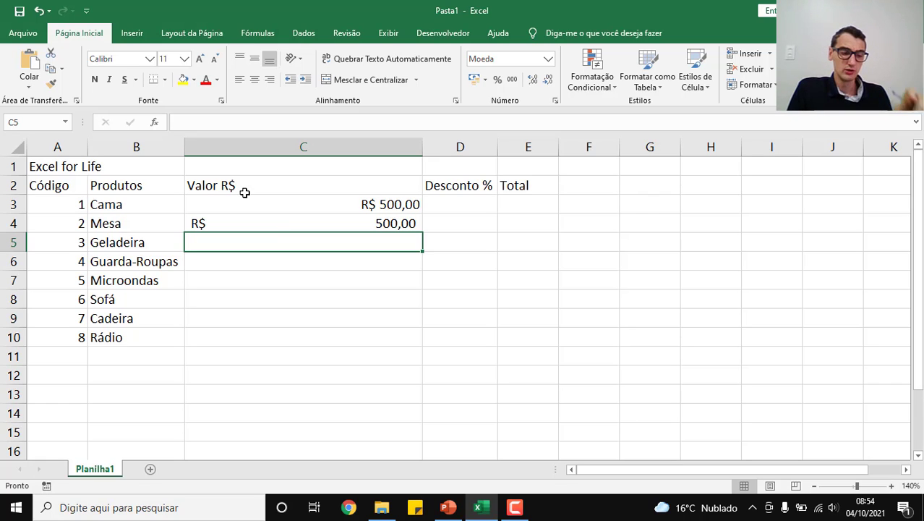
pyautogui.click(38, 11)
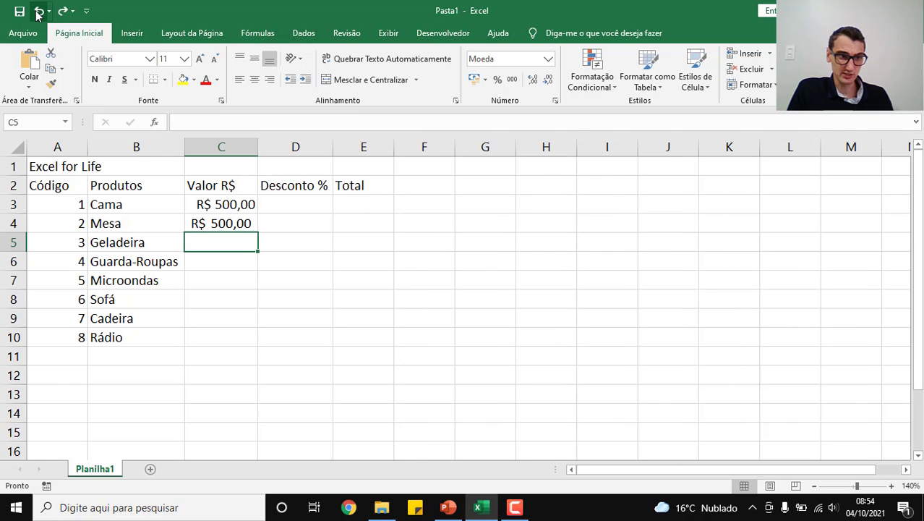
pyautogui.click(38, 11)
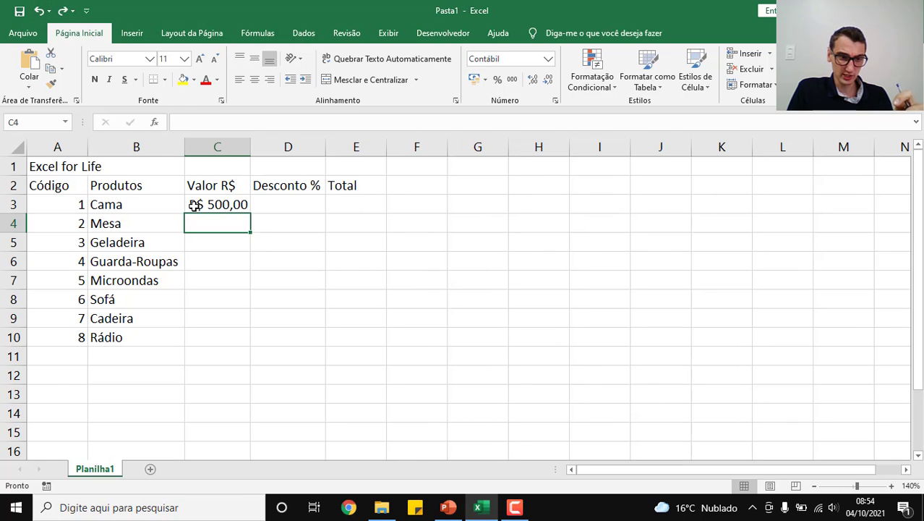
# Step: Clear the contents of cells C3 to C10 and apply the Contábil number format to them
pyautogui.moveTo(196, 205); pyautogui.dragTo(198, 328)
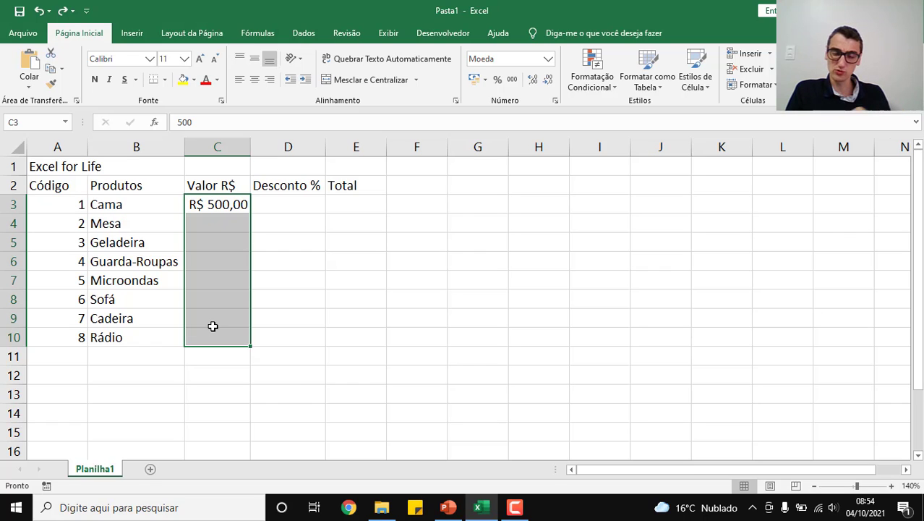
pyautogui.press('Delete')
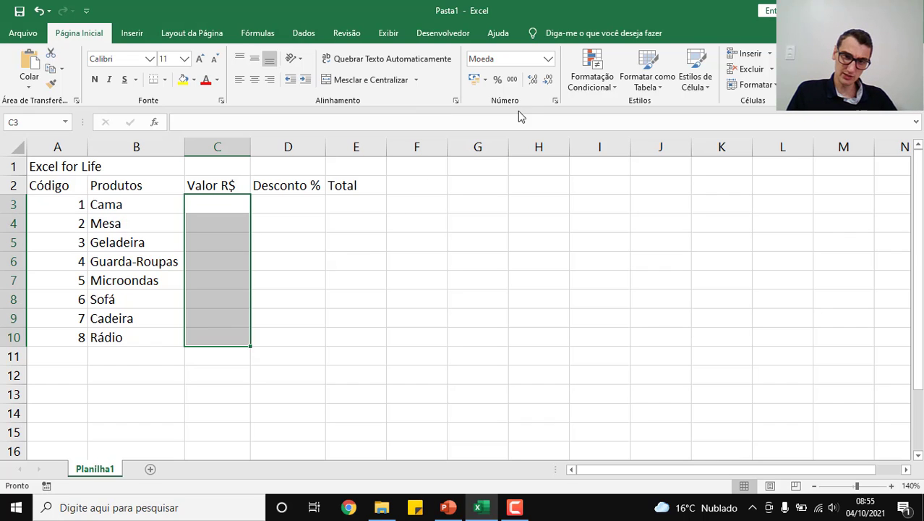
pyautogui.click(550, 61)
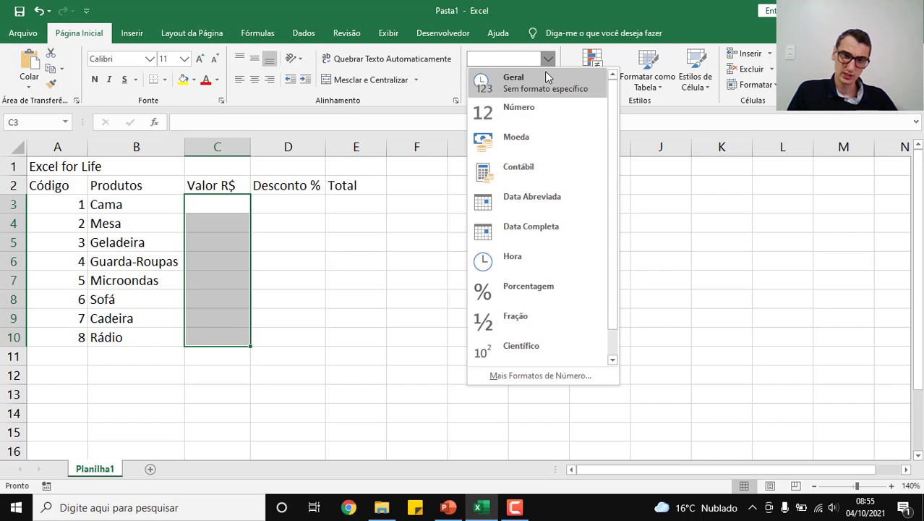
pyautogui.click(536, 173)
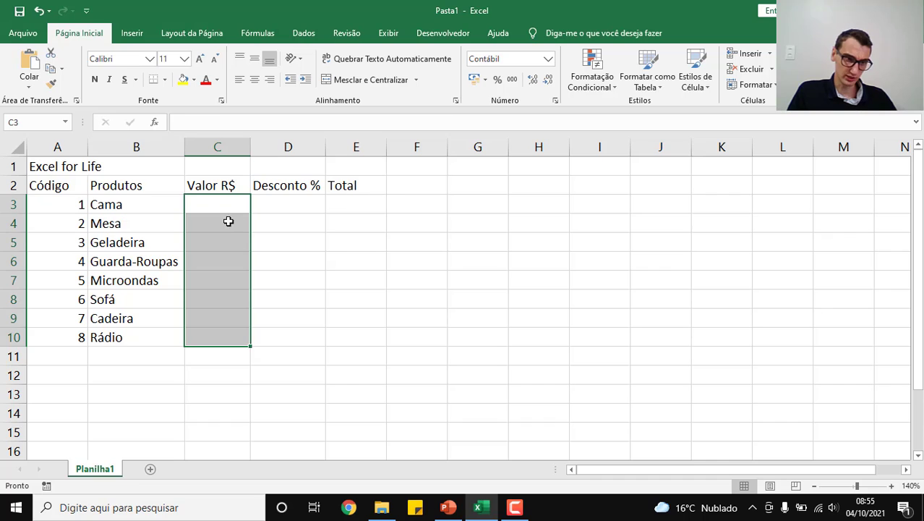
# Step: Enter the values 500, 1250 and 3000 for Cama, Mesa and Geladeira in cells C3 to C5
pyautogui.click(217, 202)
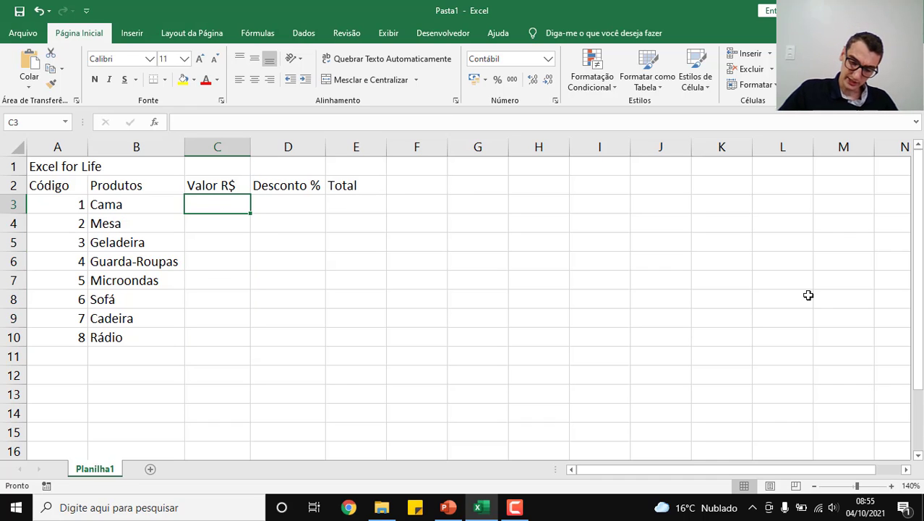
pyautogui.write('500')
pyautogui.press('Return')
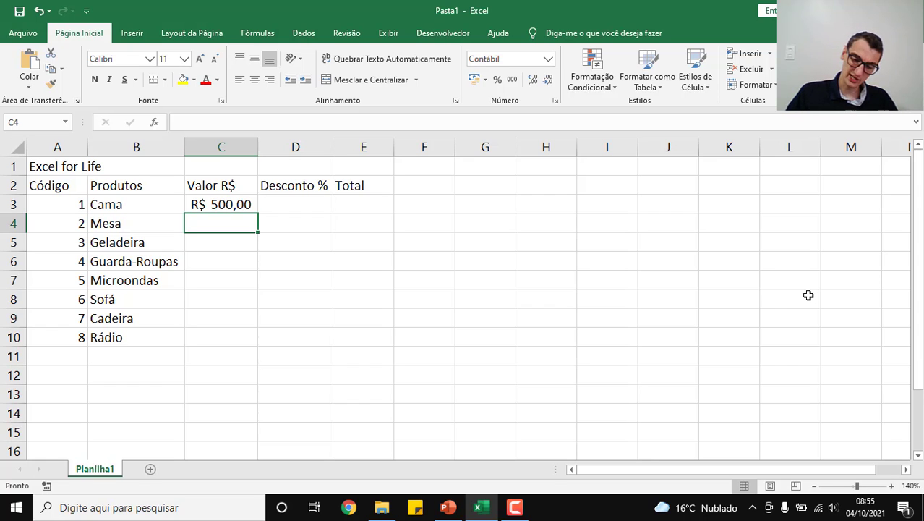
pyautogui.write('1250')
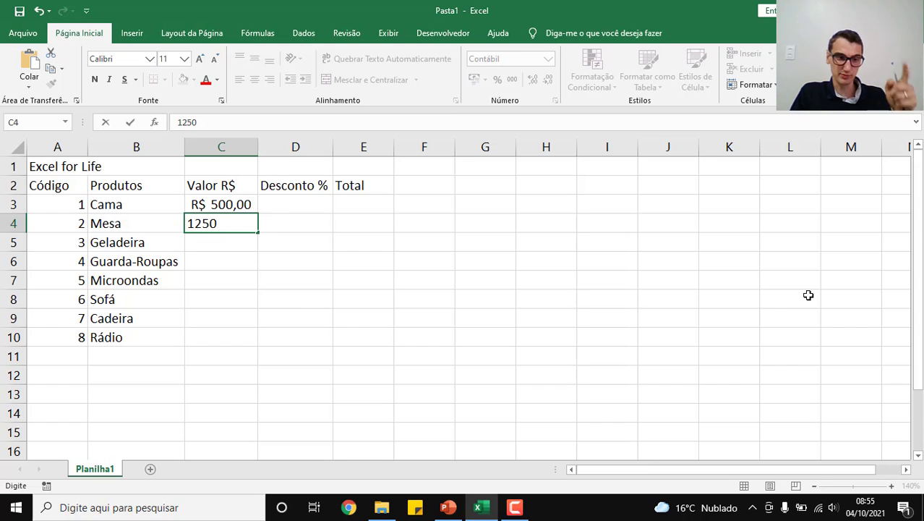
pyautogui.press('Return')
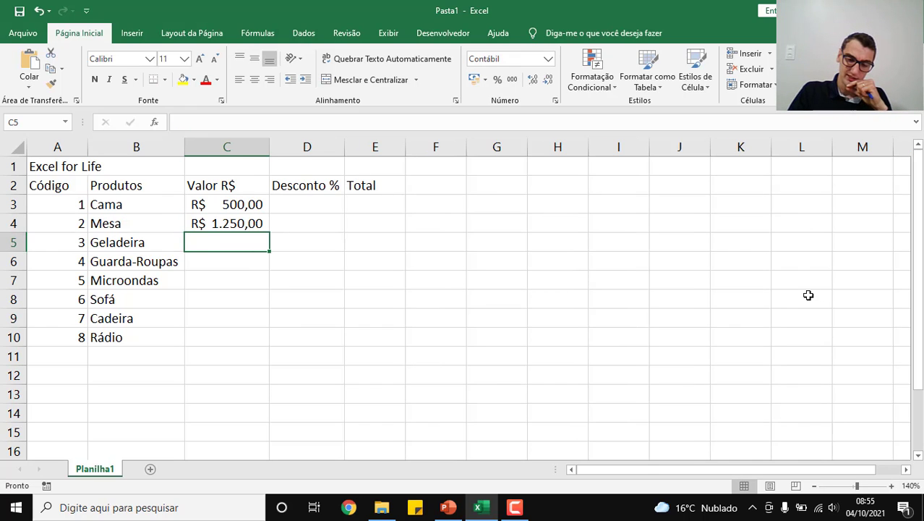
pyautogui.write('3000')
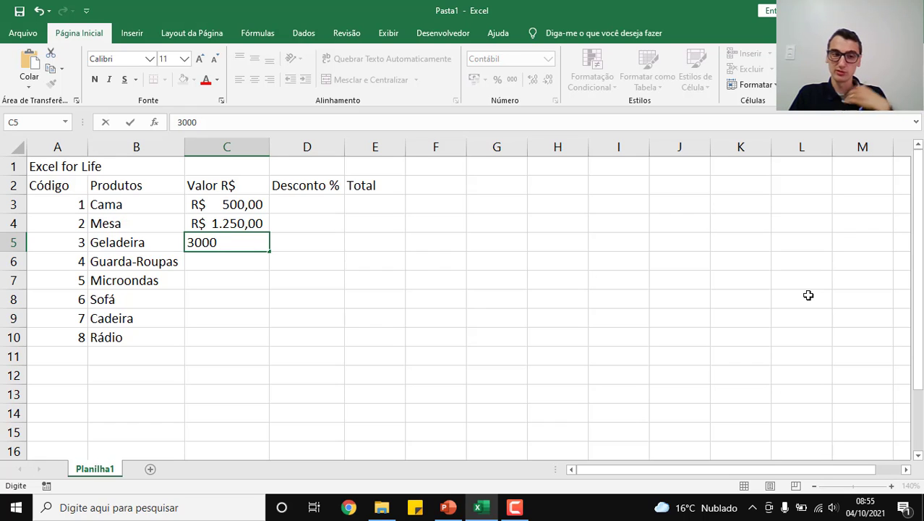
pyautogui.press('Return')
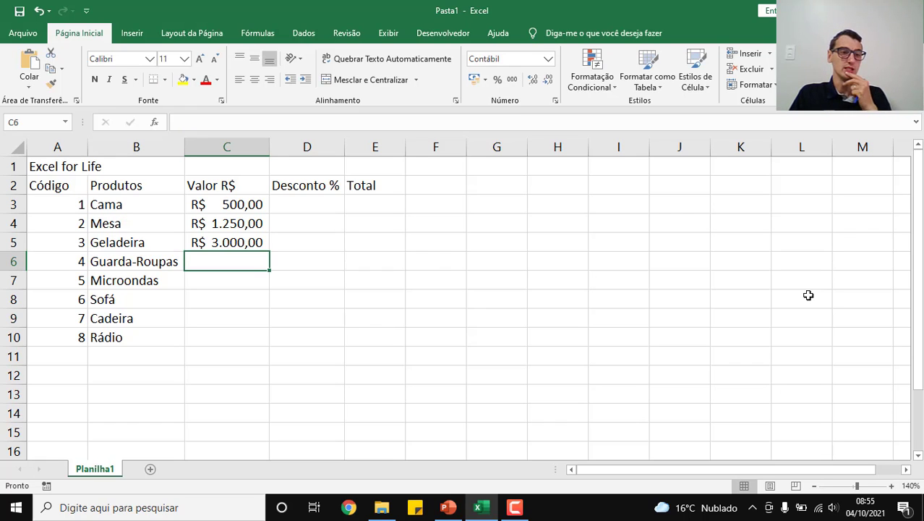
# Step: Enter the values 850, 499 and 1822 for Guarda-Roupas, Microondas and Sofá in cells C6 to C8
pyautogui.write('8')
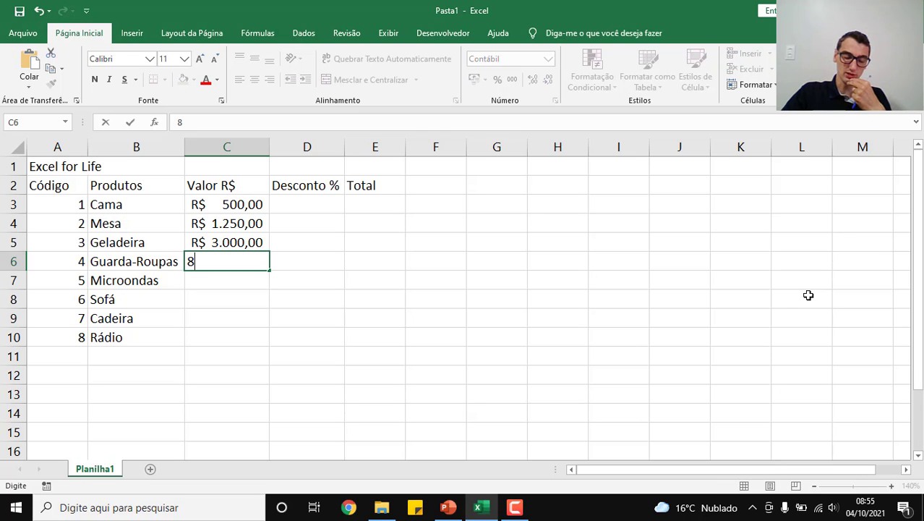
pyautogui.write('50')
pyautogui.press('Return')
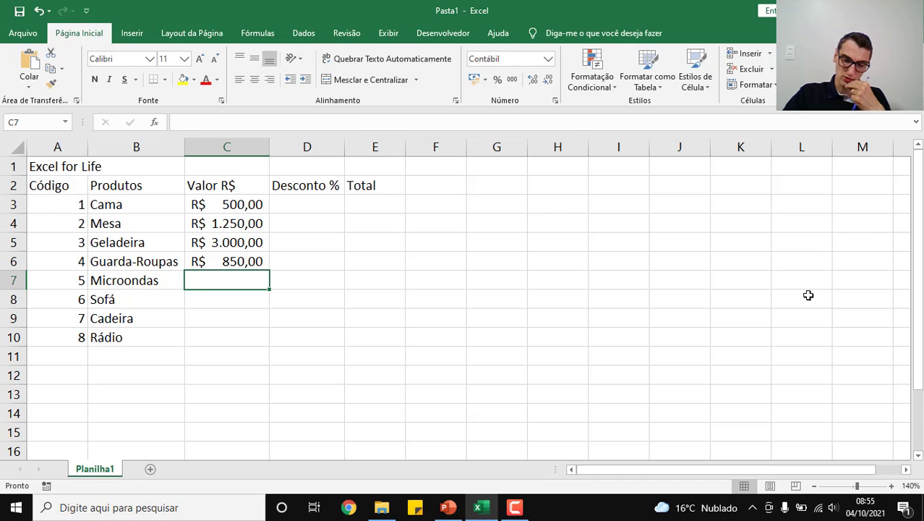
pyautogui.write('499')
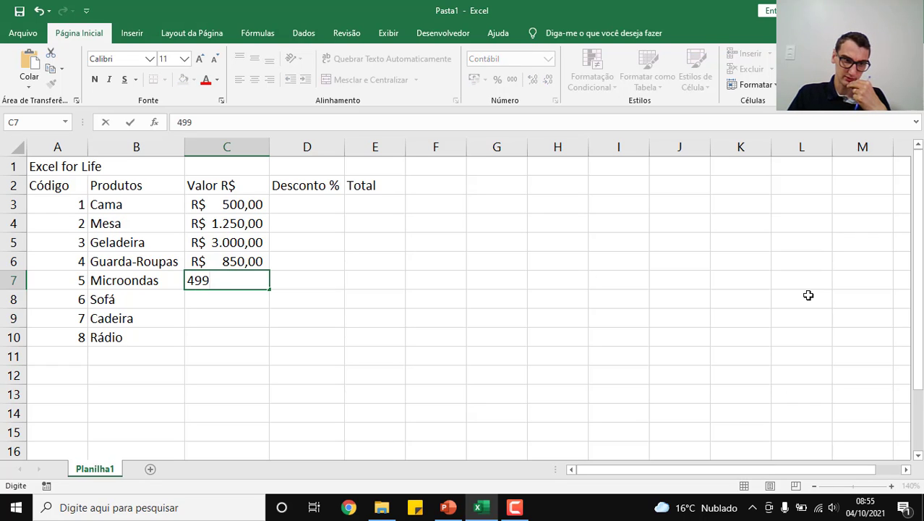
pyautogui.press('Return')
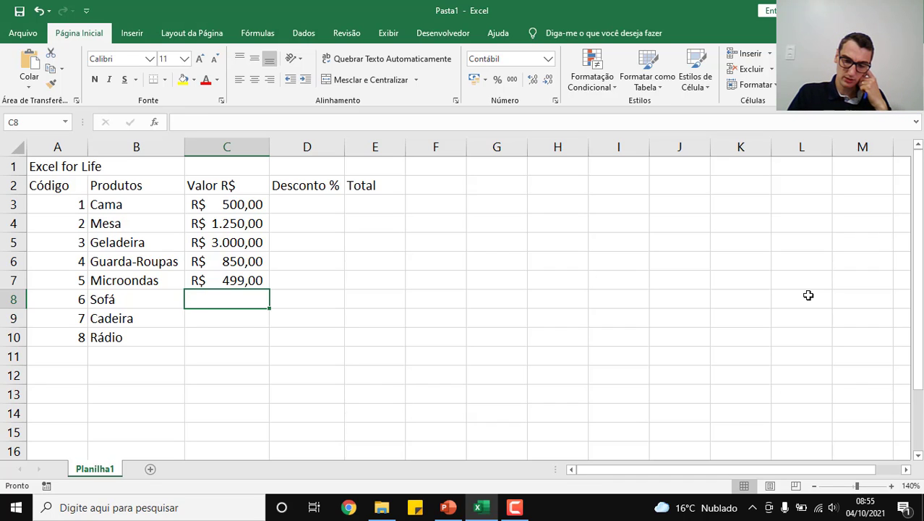
pyautogui.write('1.8')
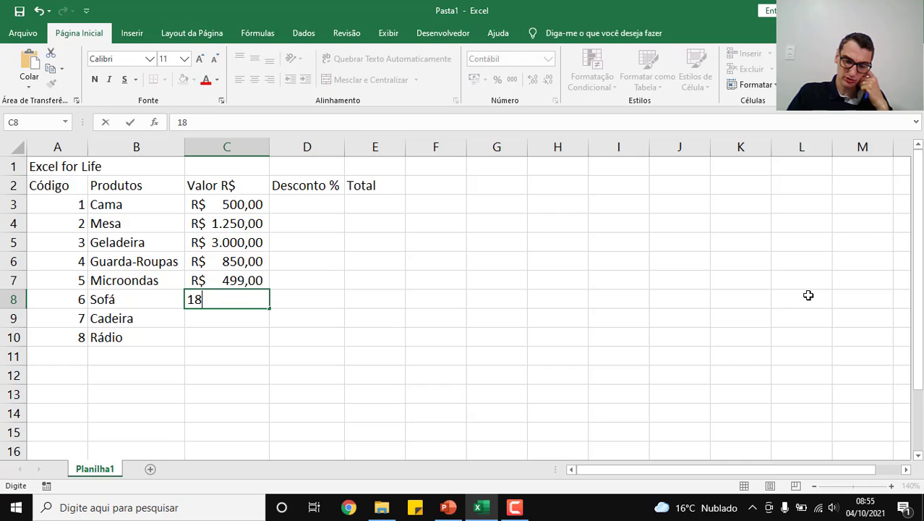
pyautogui.write('22')
pyautogui.press('Return')
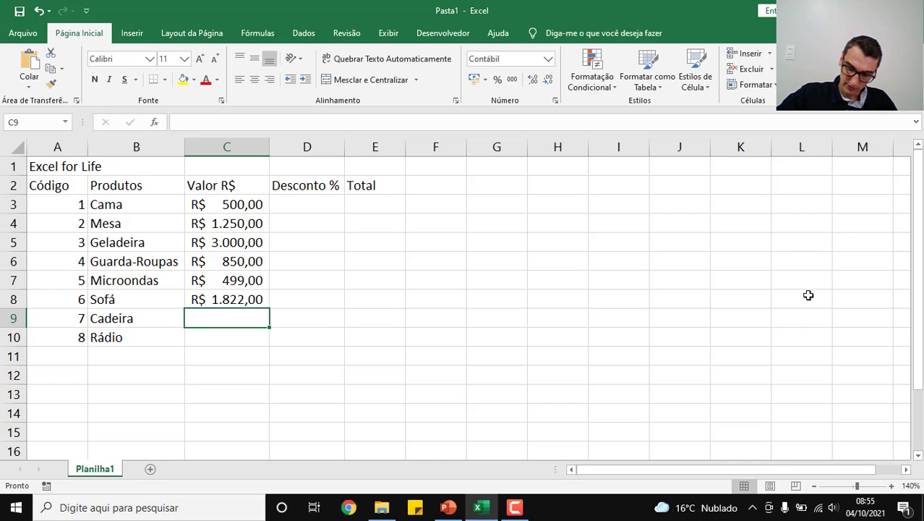
# Step: Enter the values 49,50 for Cadeira and 130 for Rádio in cells C9 and C10
pyautogui.write('49')
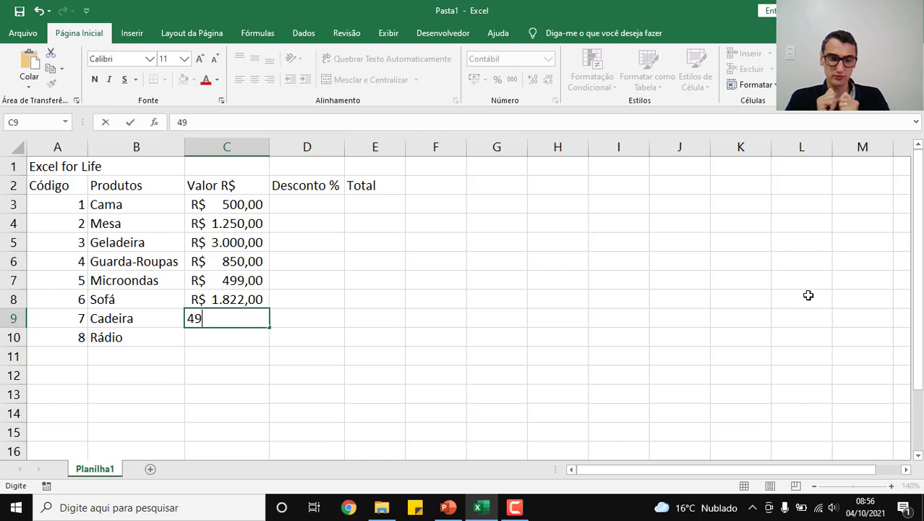
pyautogui.write(',')
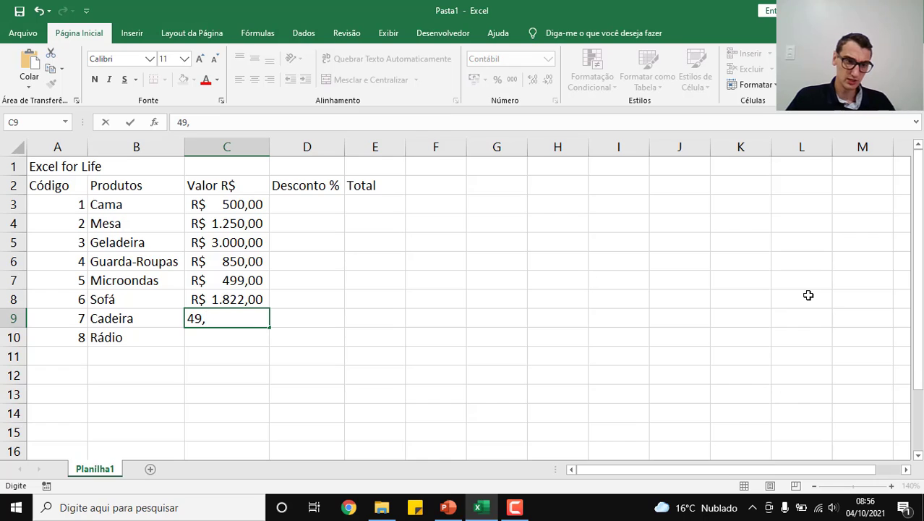
pyautogui.write('50')
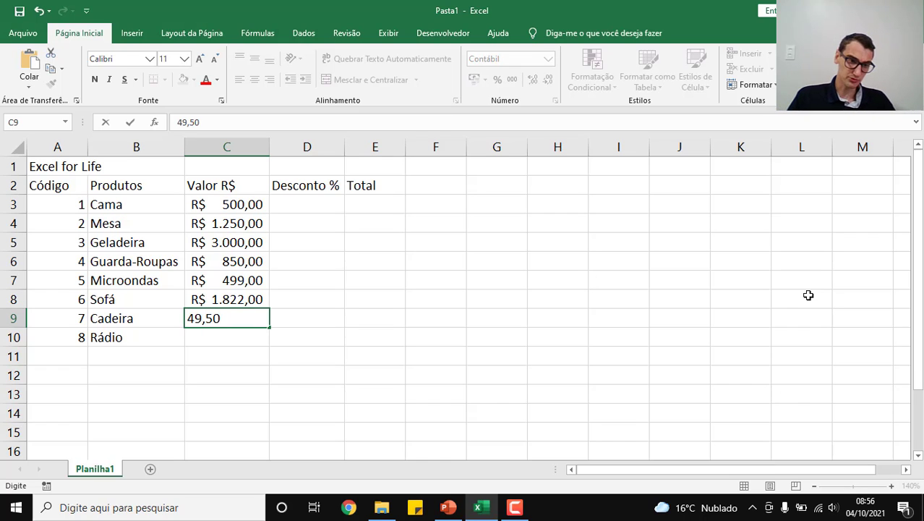
pyautogui.press('Return')
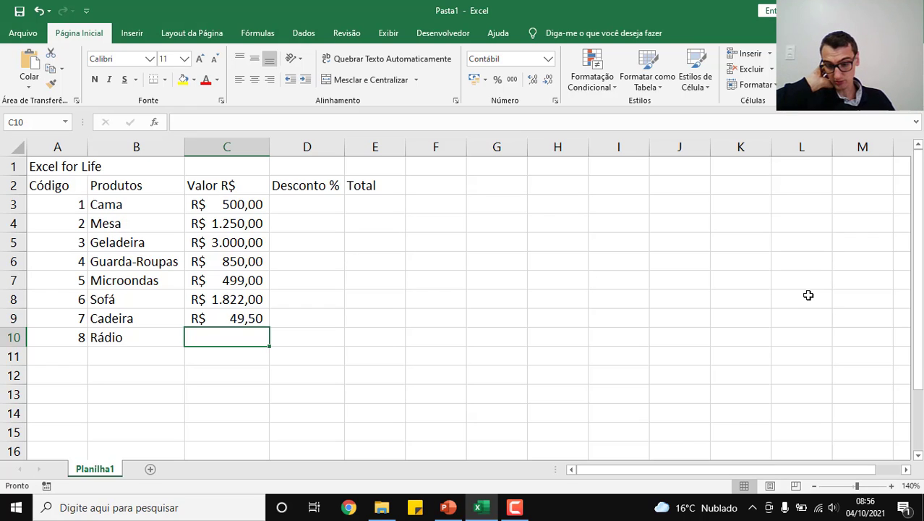
pyautogui.write('130')
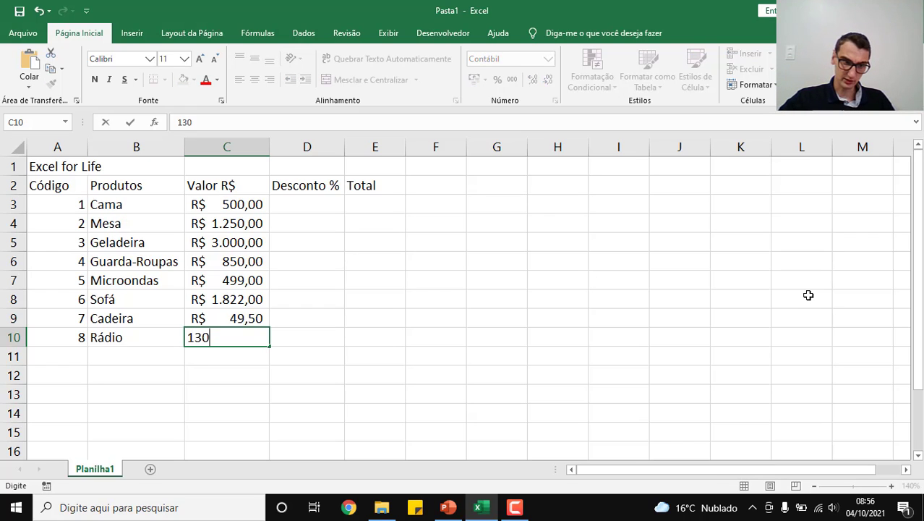
pyautogui.press('Return')
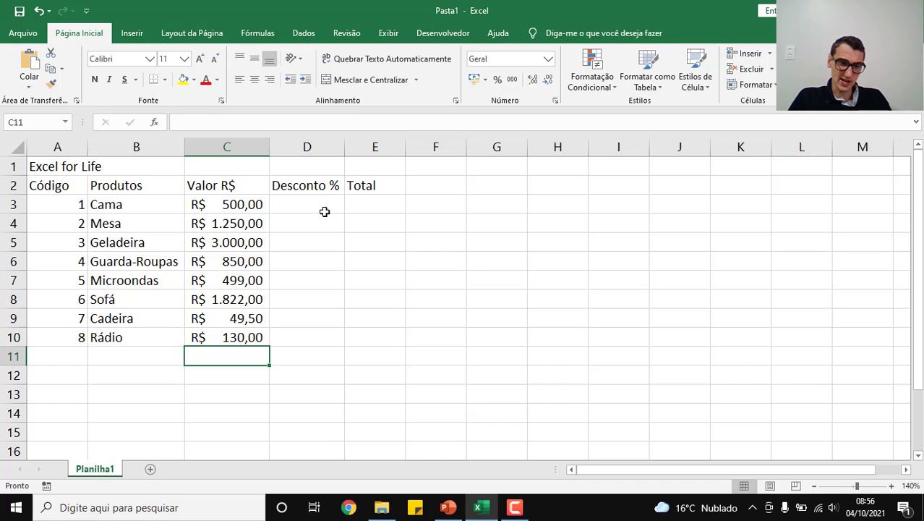
# Step: Apply the Porcentagem number format to the empty discount cells D3 to D10
pyautogui.moveTo(314, 201); pyautogui.dragTo(329, 345)
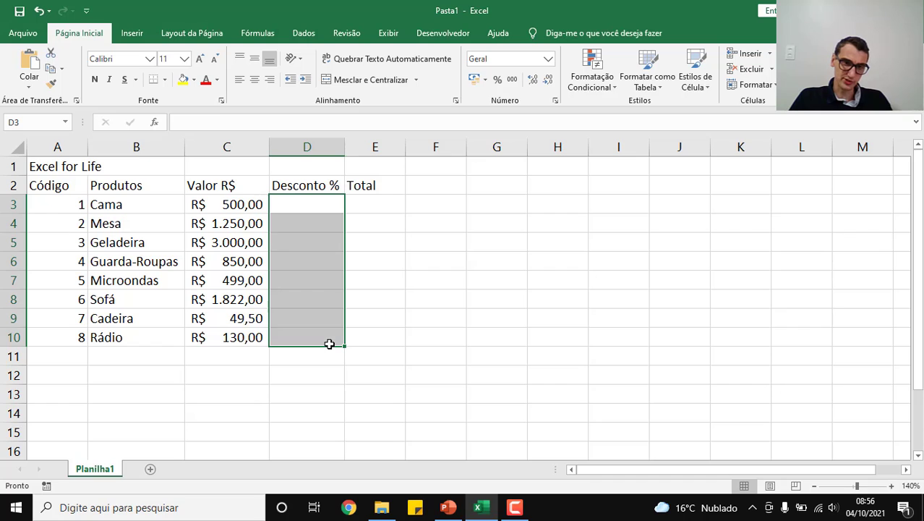
pyautogui.click(498, 80)
pyautogui.click(549, 61)
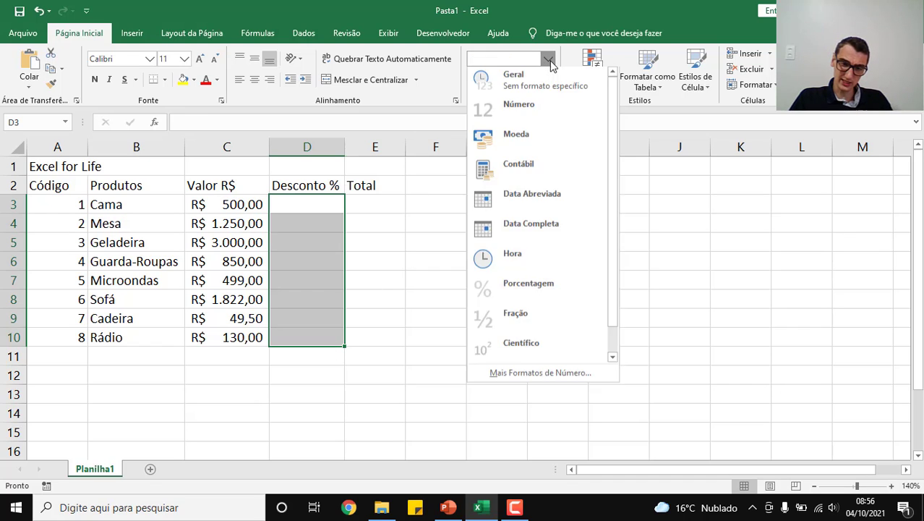
pyautogui.click(525, 299)
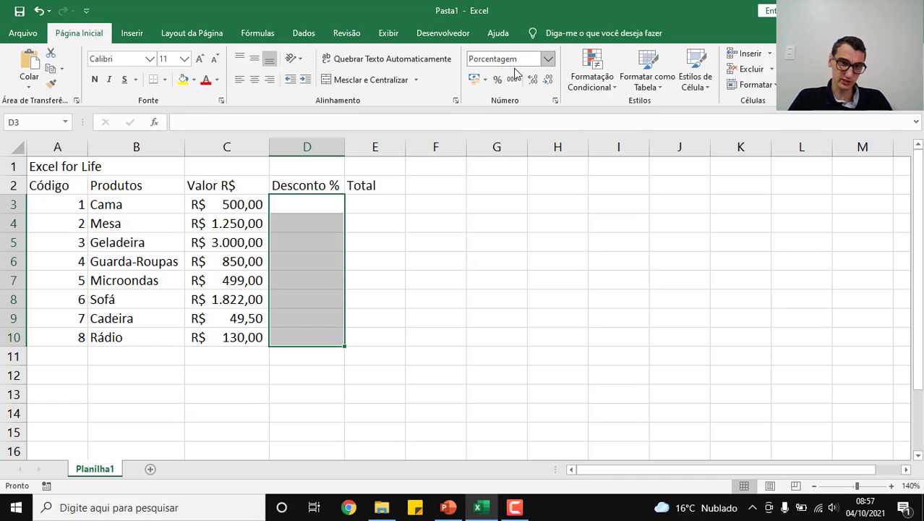
# Step: Enter discounts of 10% for Mesa, 7,89% for Geladeira and 8% for Sofá in cells D4, D5 and D8
pyautogui.click(327, 208)
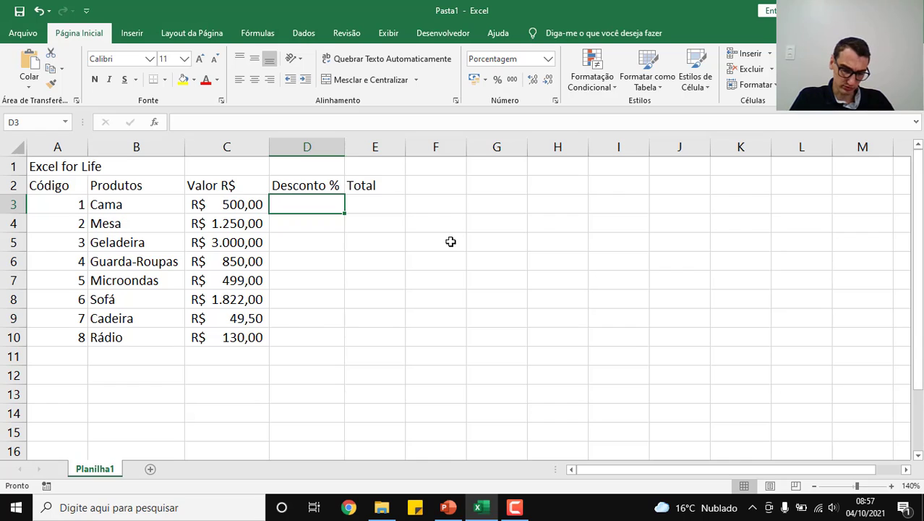
pyautogui.press('Down')
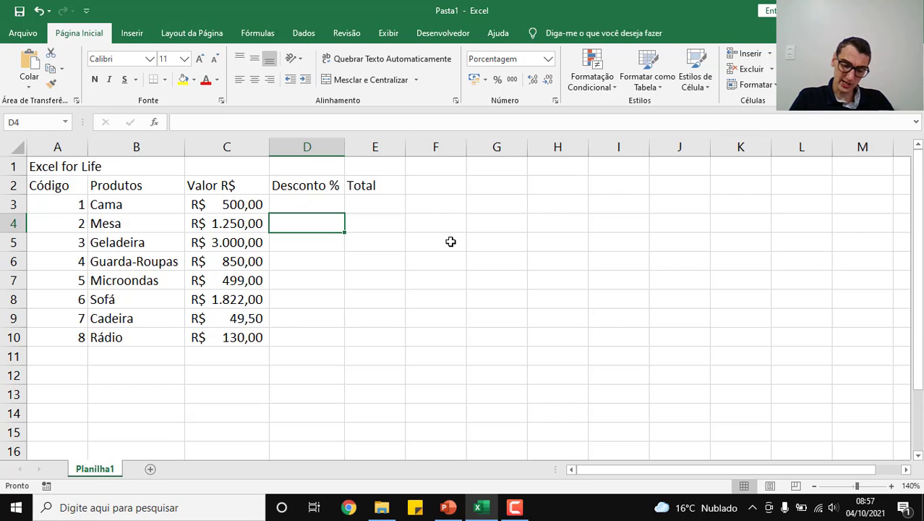
pyautogui.write('10')
pyautogui.press('Return')
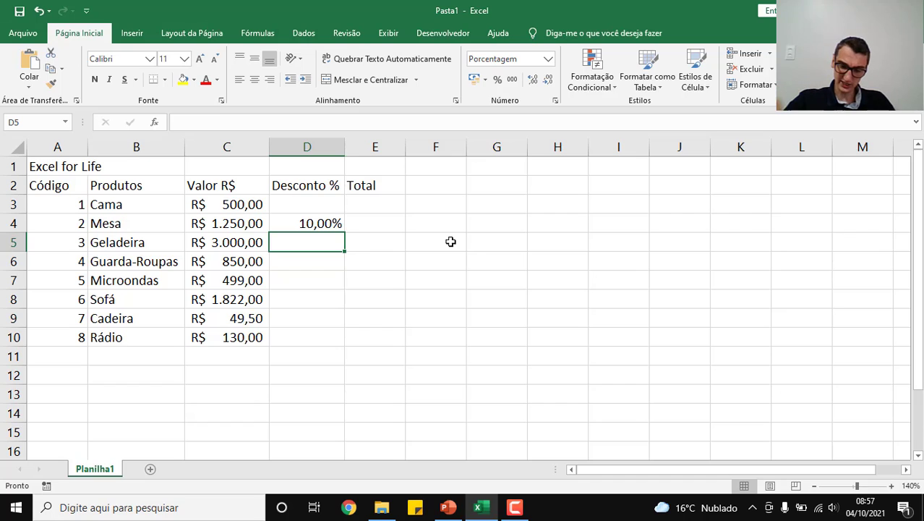
pyautogui.write('7,89')
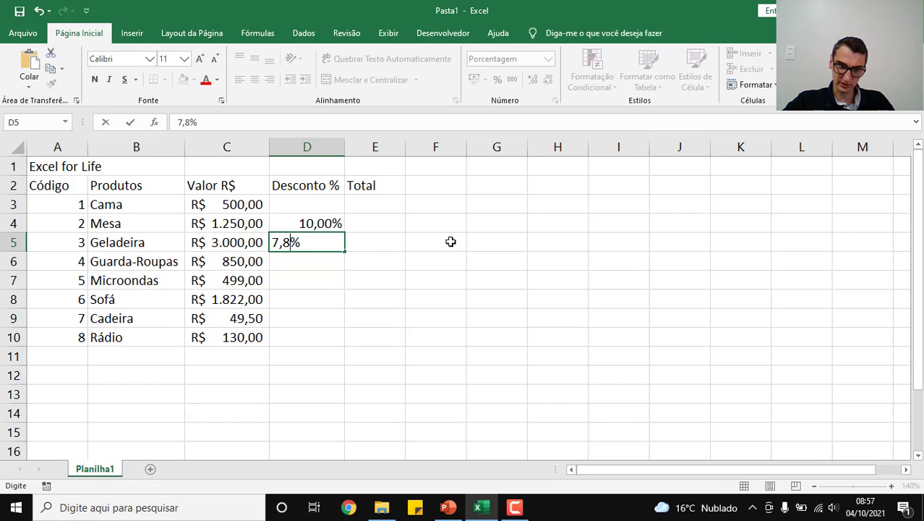
pyautogui.press('Return')
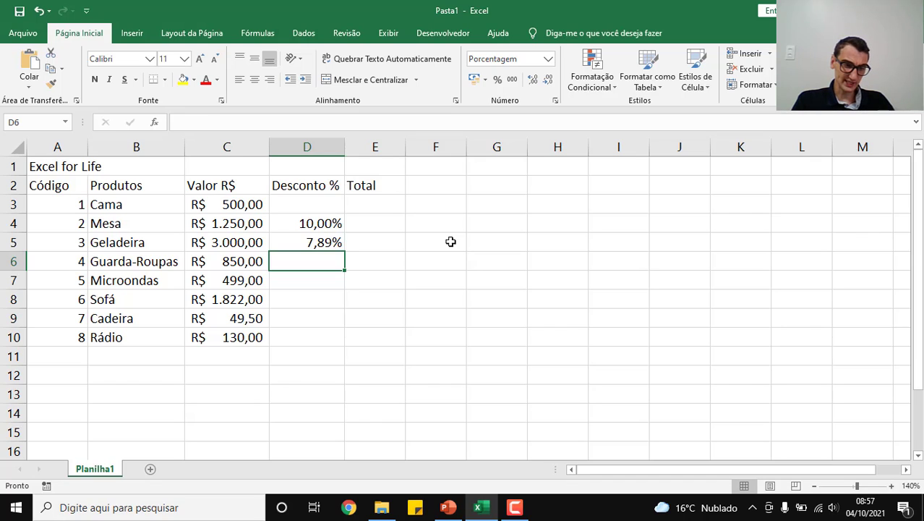
pyautogui.press('Down')
pyautogui.press('Down')
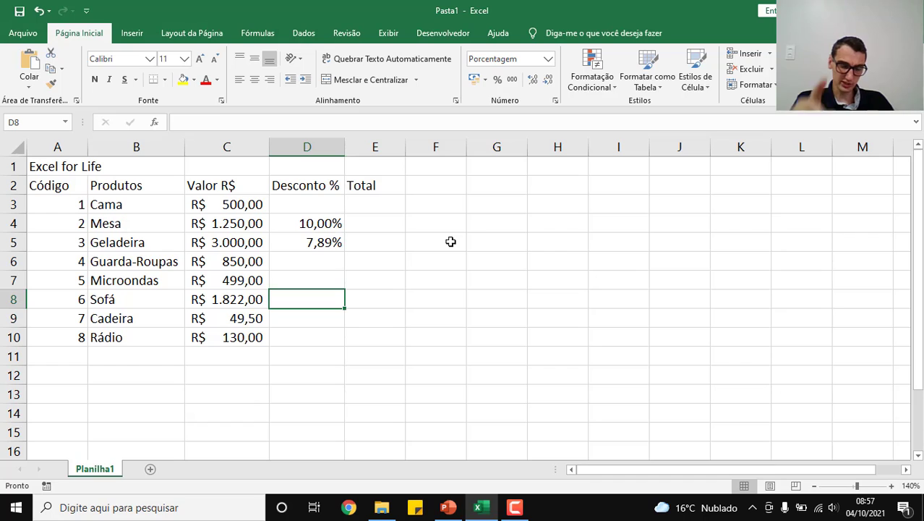
pyautogui.write('8')
pyautogui.press('Return')
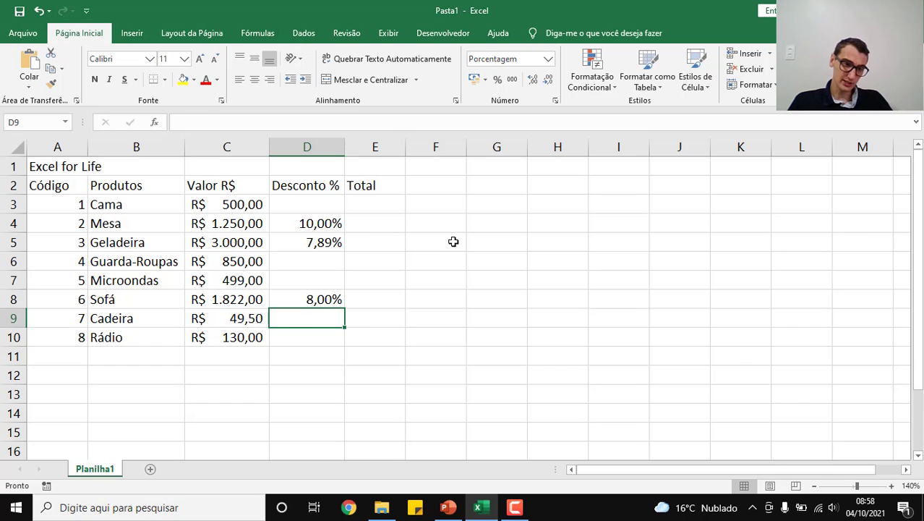
# Step: Try more and fewer decimal places on the discounts in D3 to D10, and restore them to two decimals
pyautogui.moveTo(307, 204); pyautogui.dragTo(313, 342)
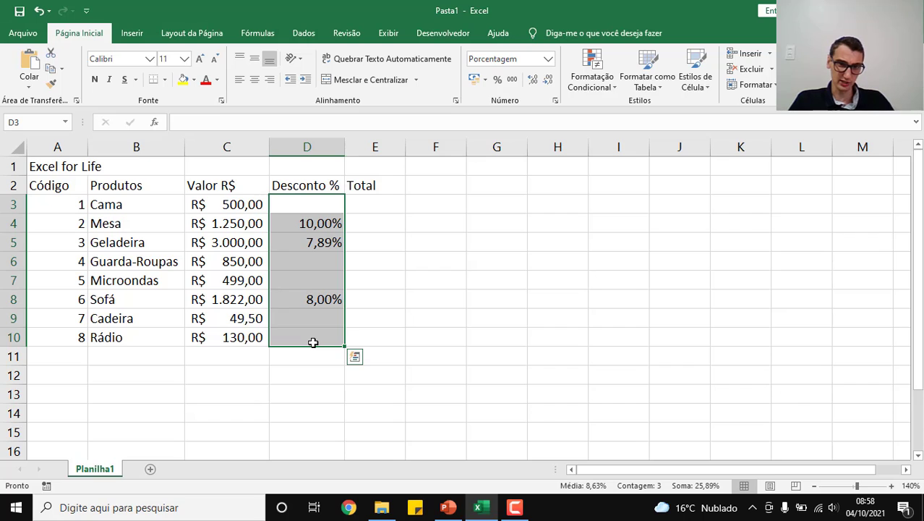
pyautogui.click(535, 83)
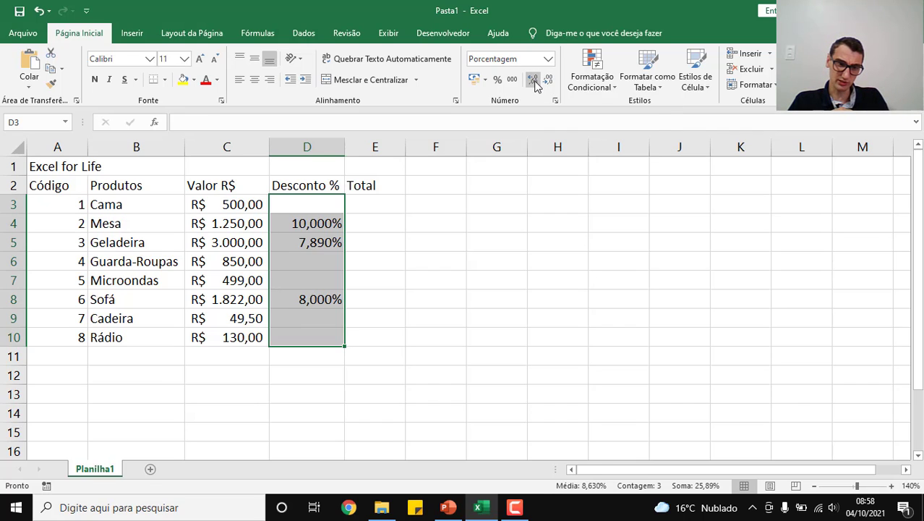
pyautogui.click(535, 84)
pyautogui.click(547, 82)
pyautogui.click(548, 82)
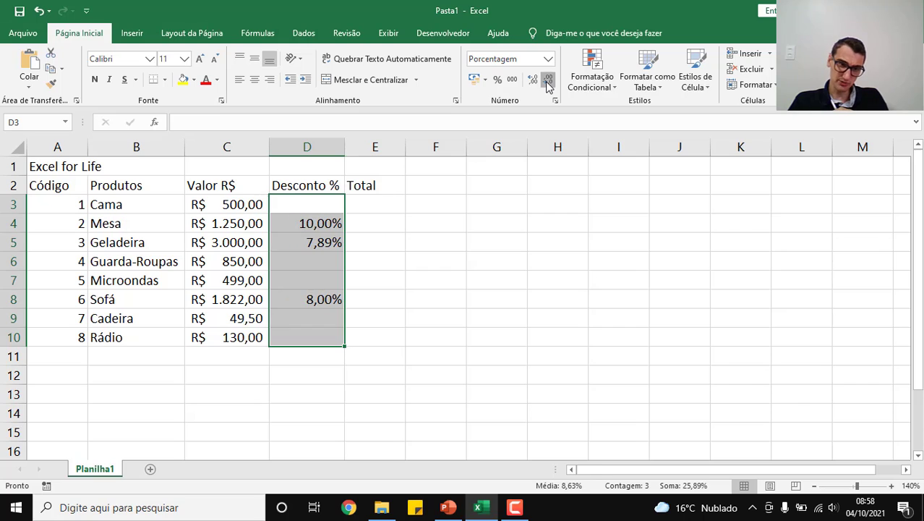
pyautogui.click(547, 82)
pyautogui.click(548, 82)
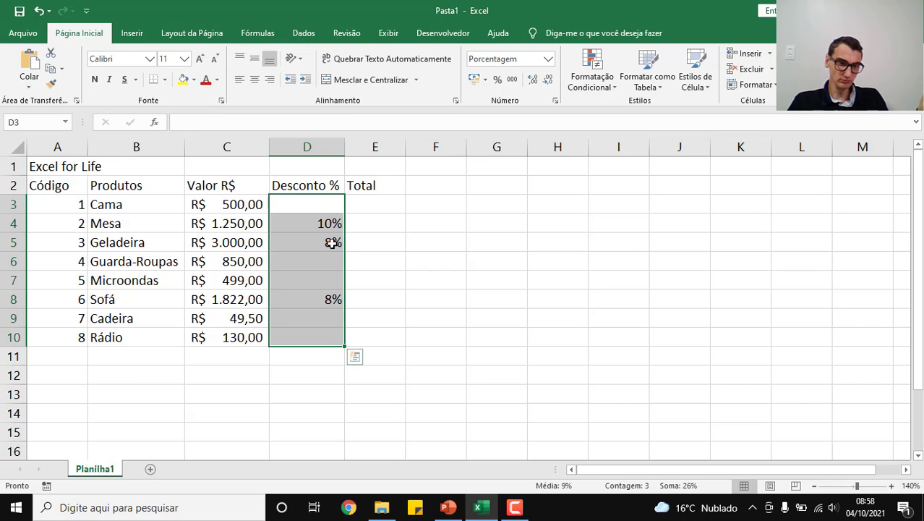
pyautogui.click(532, 81)
pyautogui.click(532, 81)
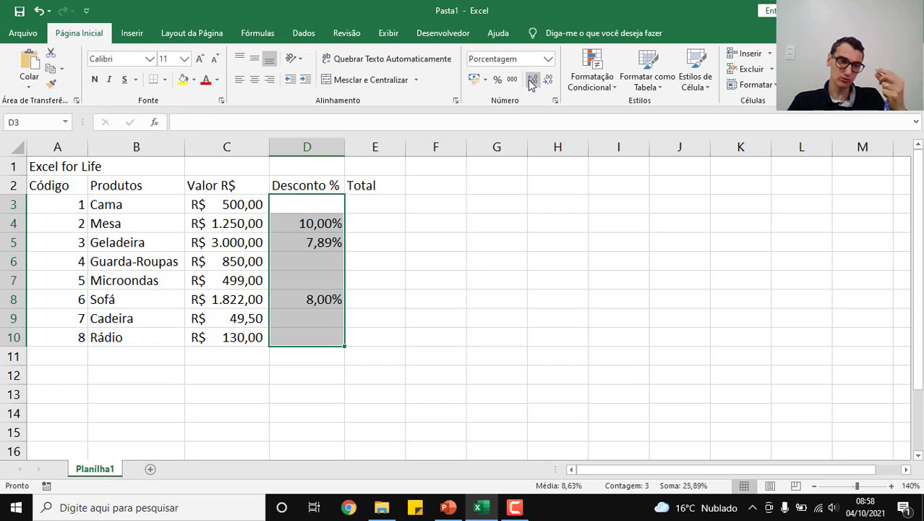
pyautogui.click(482, 287)
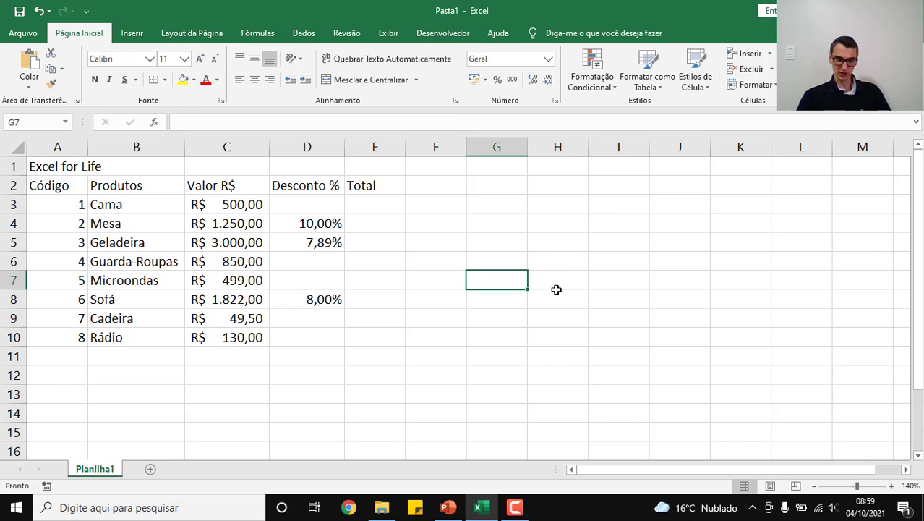
# Step: Switch to the PowerPoint lesson, view the Mesclar e Centralizar slide, and return to the Excel workbook
pyautogui.click(448, 507)
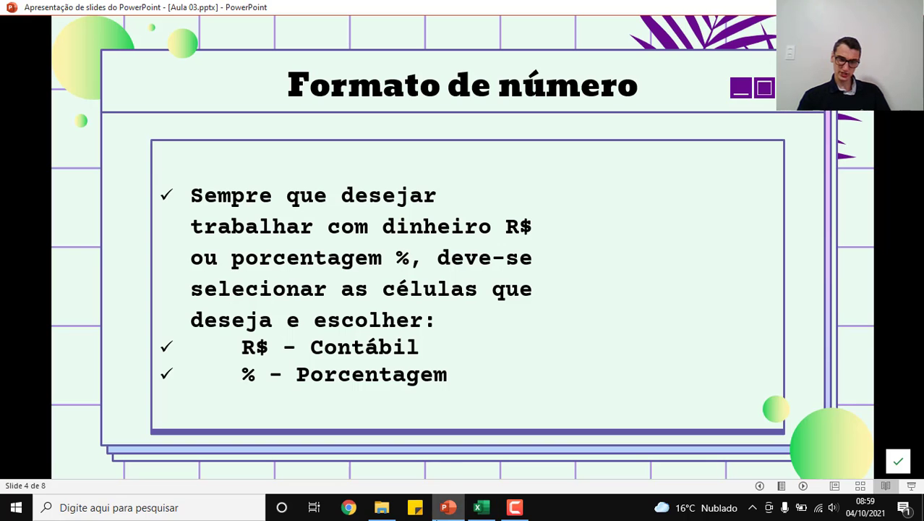
pyautogui.press('Right')
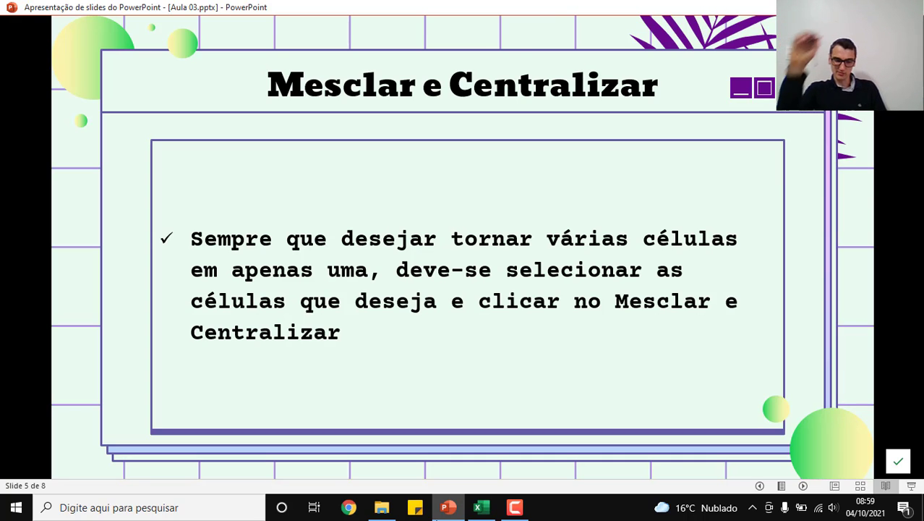
pyautogui.hotkey('alt', 'Tab')
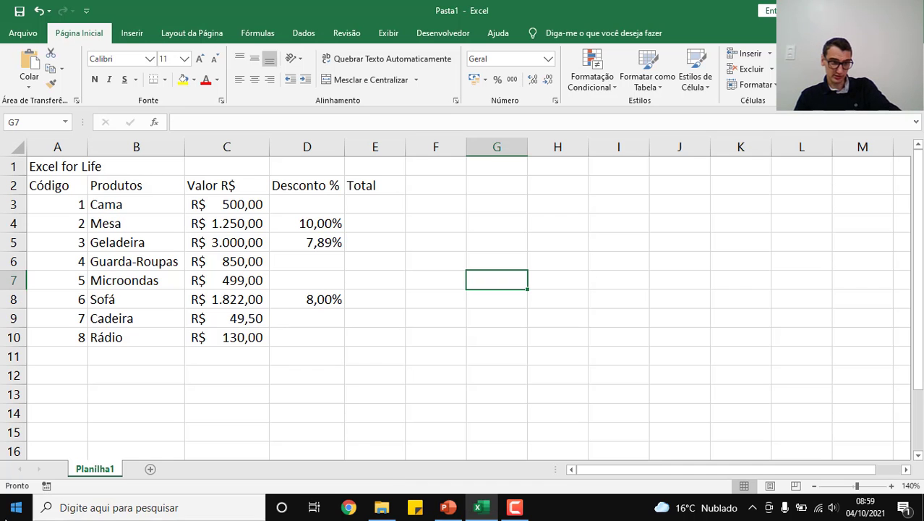
# Step: Merge and center the "Excel for Life" title across cells A1 to E1
pyautogui.click(50, 171)
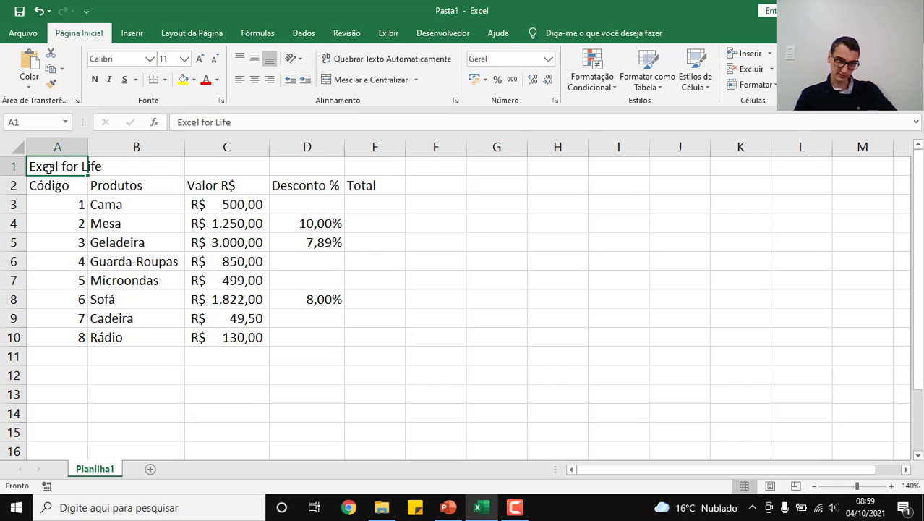
pyautogui.moveTo(82, 169); pyautogui.dragTo(365, 163)
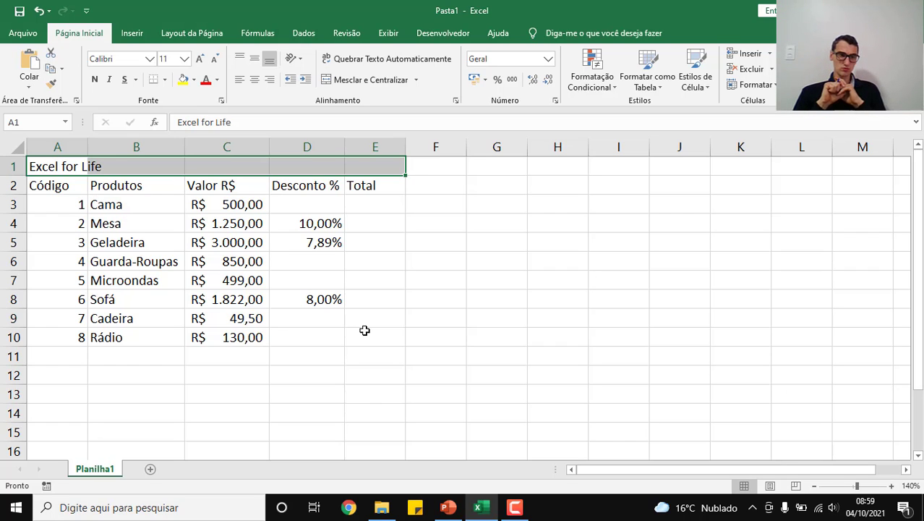
pyautogui.press('Left')
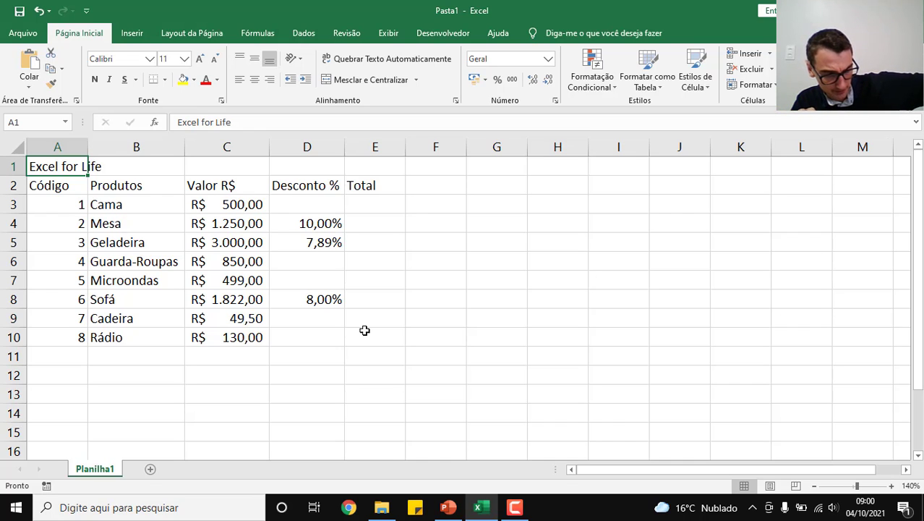
pyautogui.hotkey('shift', 'Right')
pyautogui.hotkey('shift', 'Right')
pyautogui.hotkey('shift', 'Right')
pyautogui.hotkey('shift', 'Right')
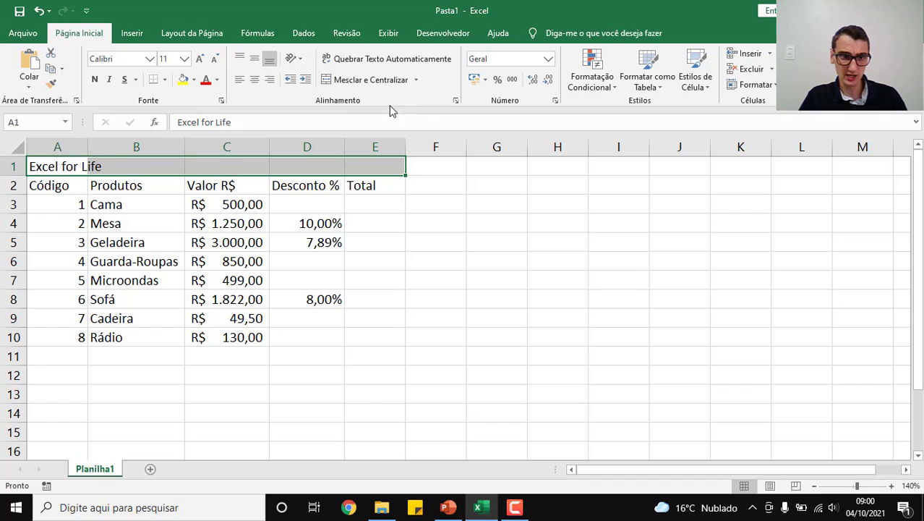
pyautogui.click(329, 85)
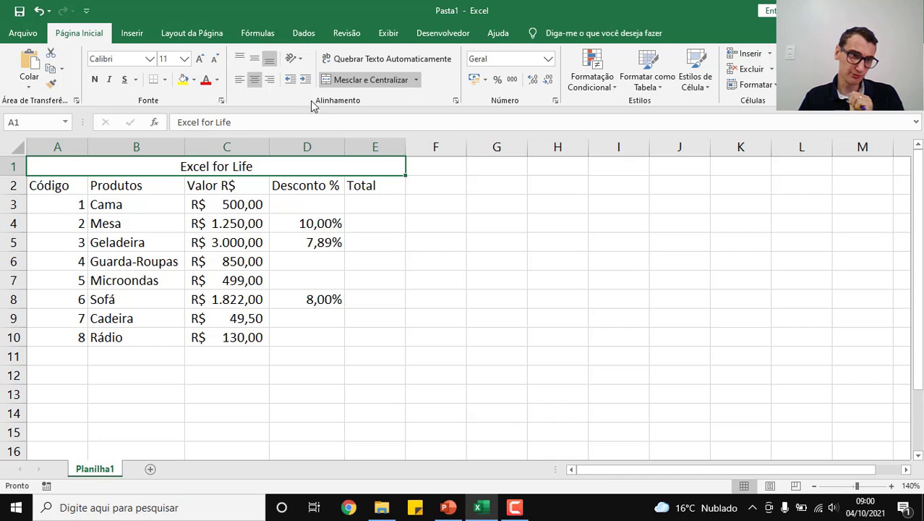
# Step: Format the merged "Excel for Life" title in bold, size 14, with a dark green font color
pyautogui.click(95, 79)
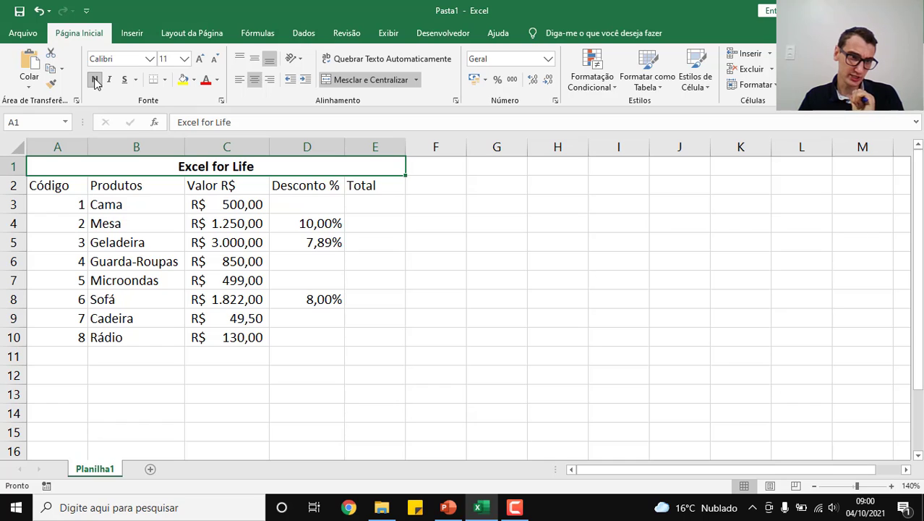
pyautogui.click(185, 59)
pyautogui.click(165, 138)
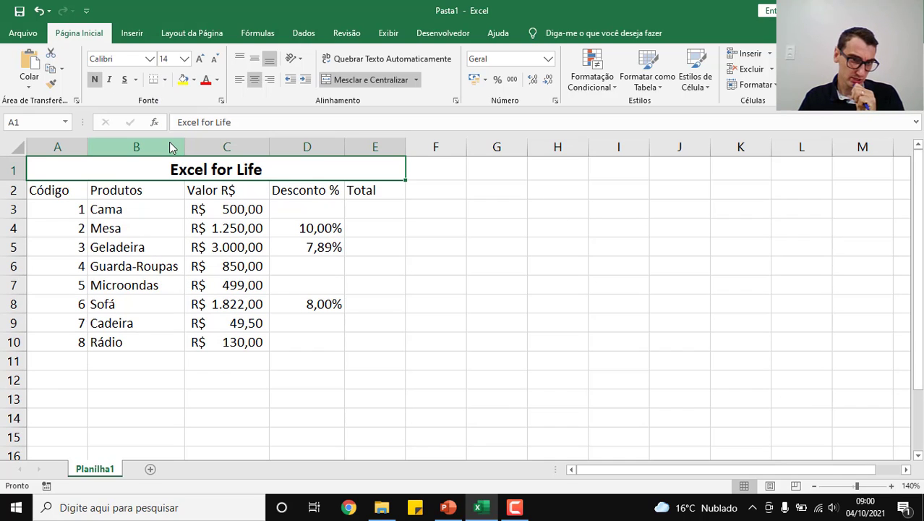
pyautogui.click(217, 79)
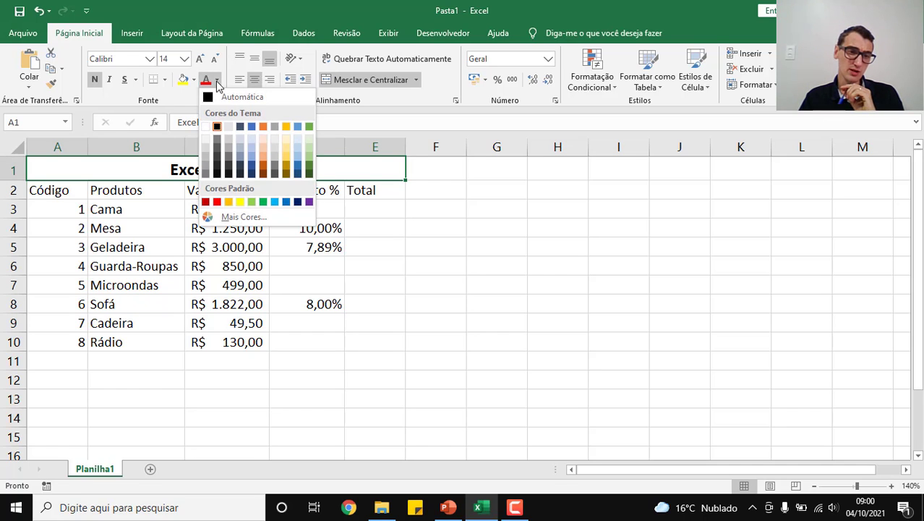
pyautogui.click(309, 172)
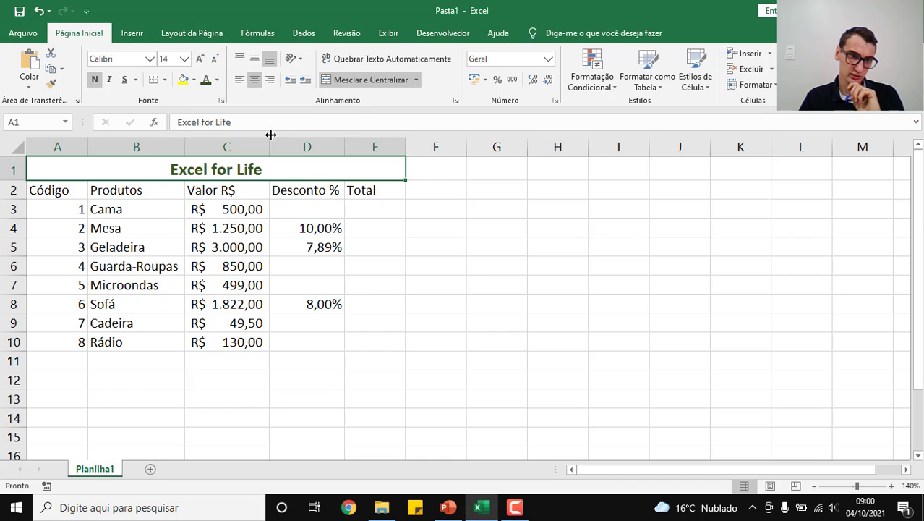
# Step: Fill the merged "Excel for Life" title cell with light blue and set its font color to red
pyautogui.click(194, 80)
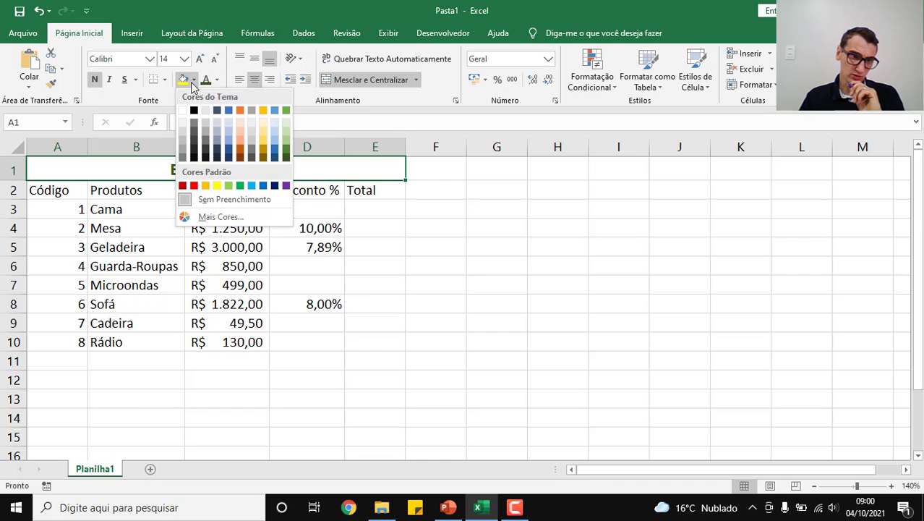
pyautogui.click(276, 124)
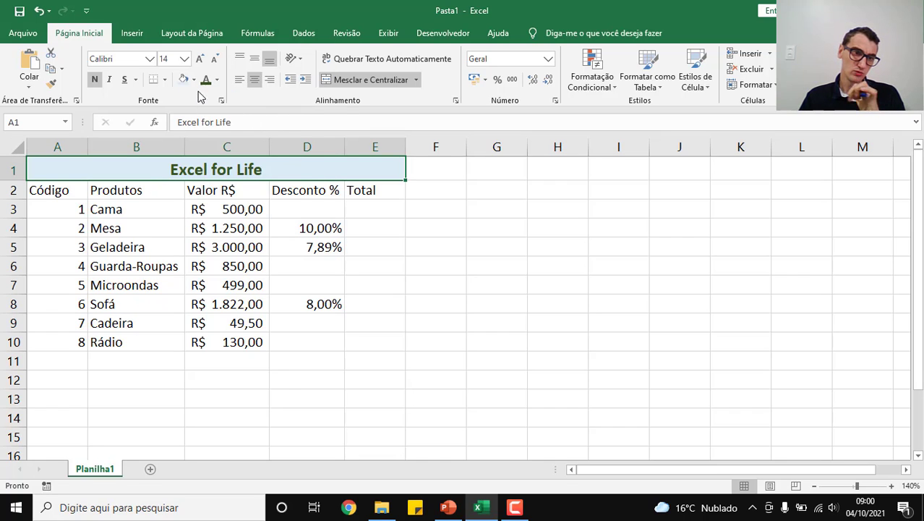
pyautogui.click(220, 80)
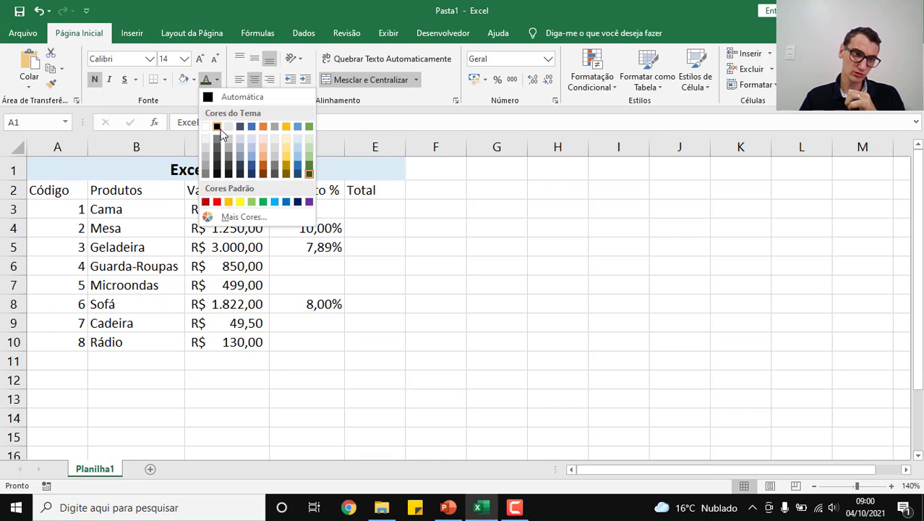
pyautogui.click(217, 202)
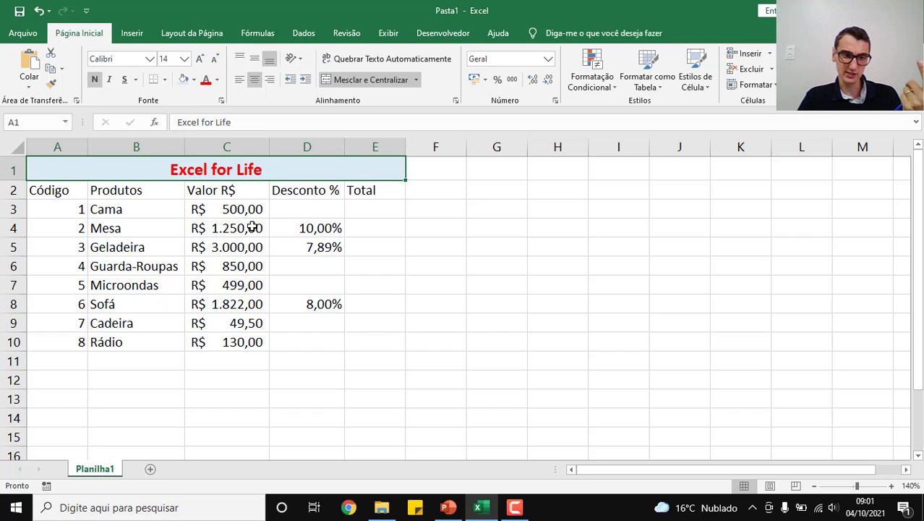
# Step: Try merging and centering the column headings in A2 to E2, and undo the merge
pyautogui.moveTo(64, 190); pyautogui.dragTo(361, 192)
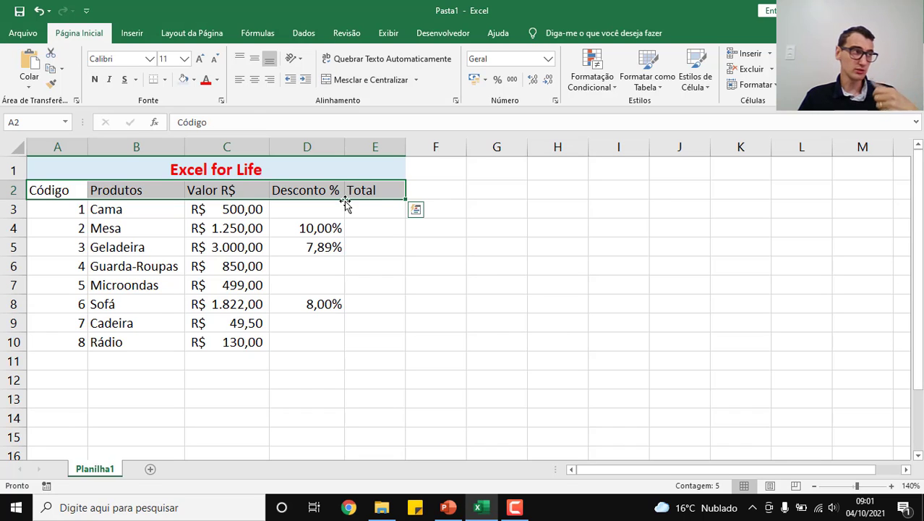
pyautogui.click(336, 80)
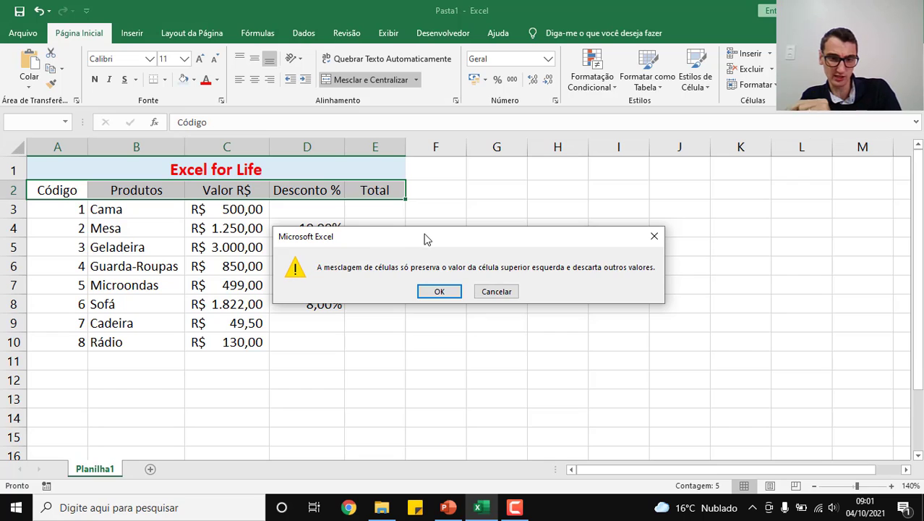
pyautogui.click(457, 291)
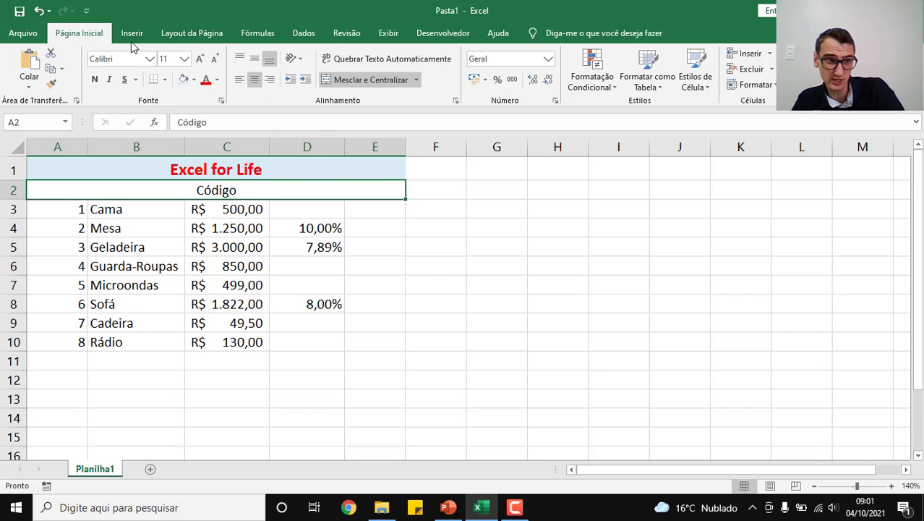
pyautogui.click(40, 10)
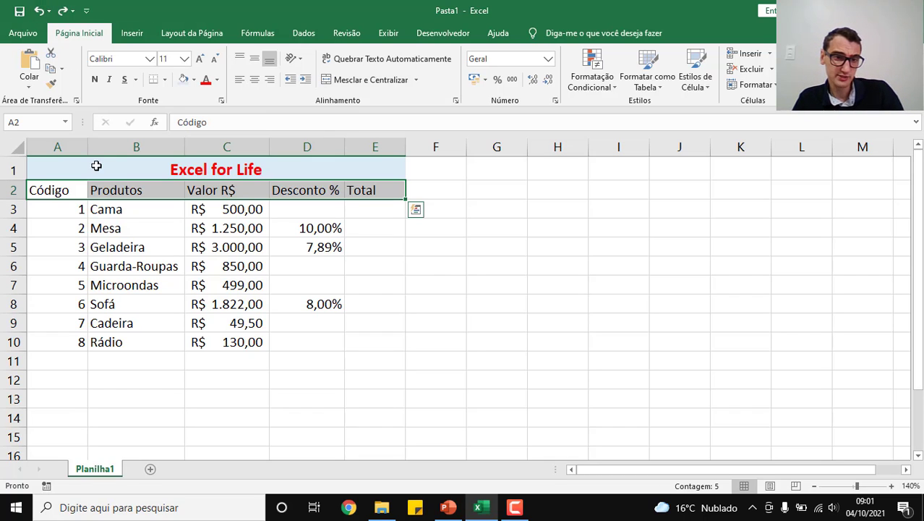
# Step: Center the column headings in A2 to E2 and format them in red italic
pyautogui.click(254, 80)
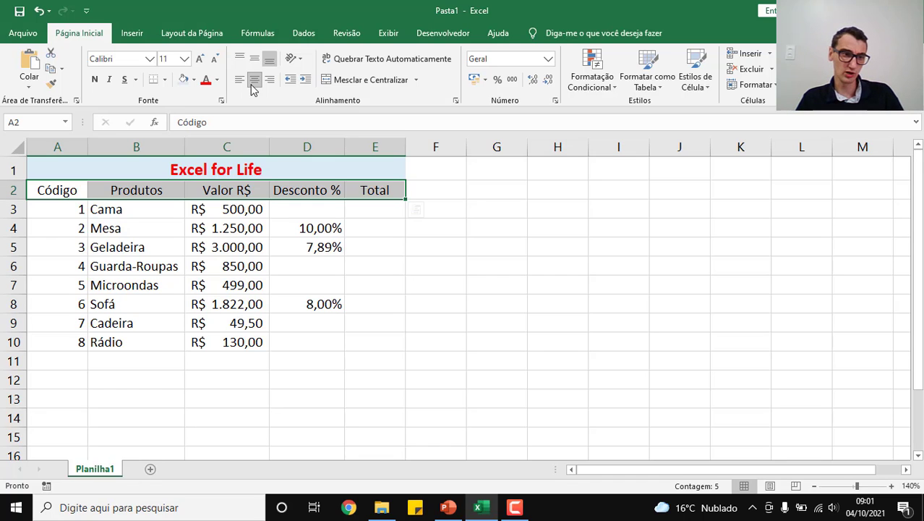
pyautogui.click(206, 81)
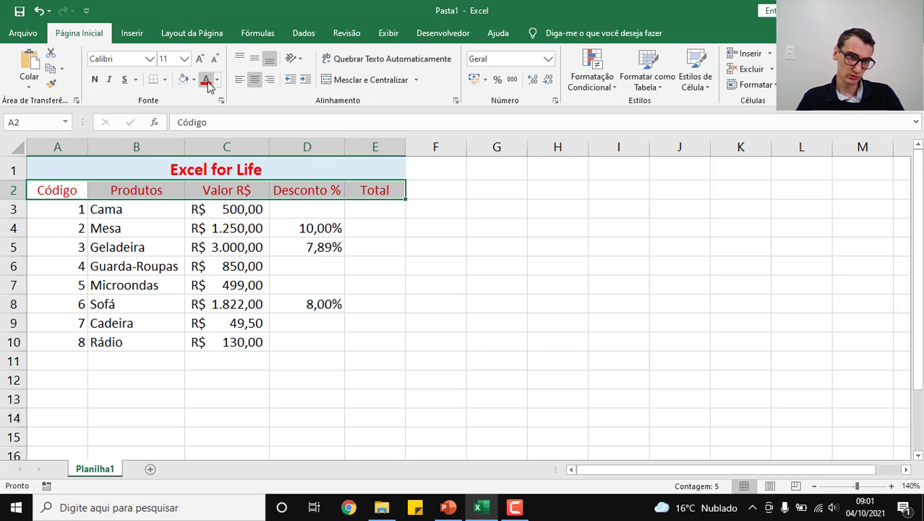
pyautogui.click(110, 80)
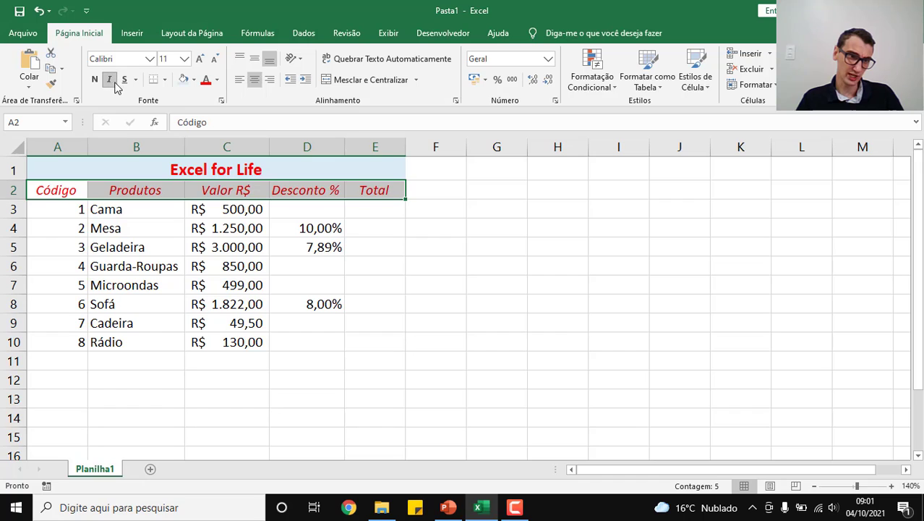
pyautogui.click(451, 328)
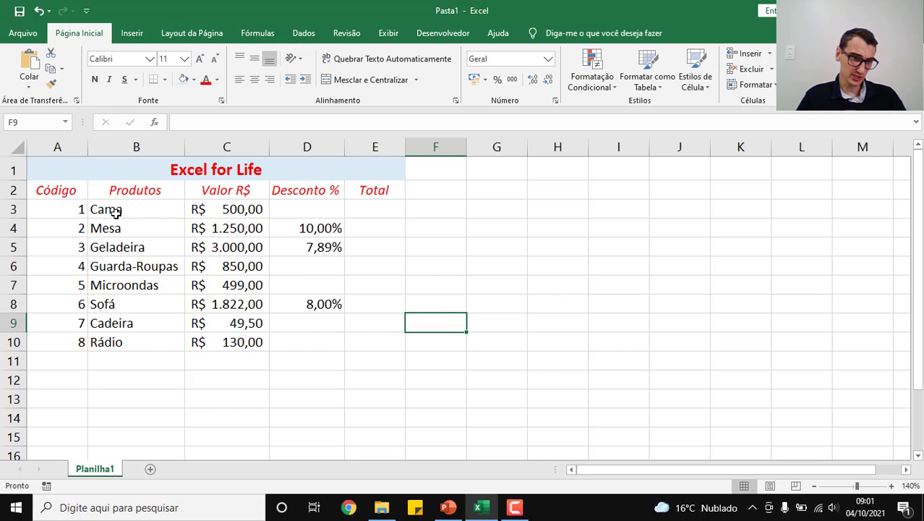
# Step: Center the product codes in A3 to A10
pyautogui.moveTo(78, 209); pyautogui.dragTo(79, 345)
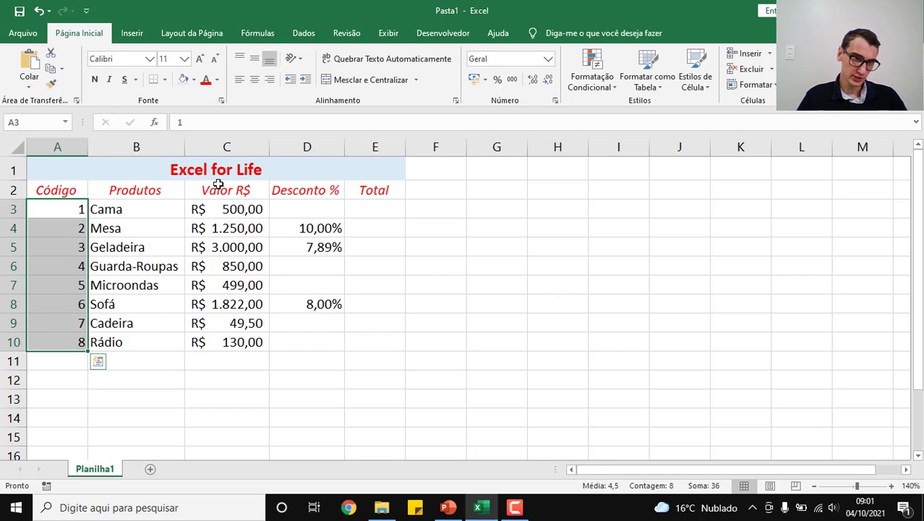
pyautogui.click(252, 85)
pyautogui.click(506, 279)
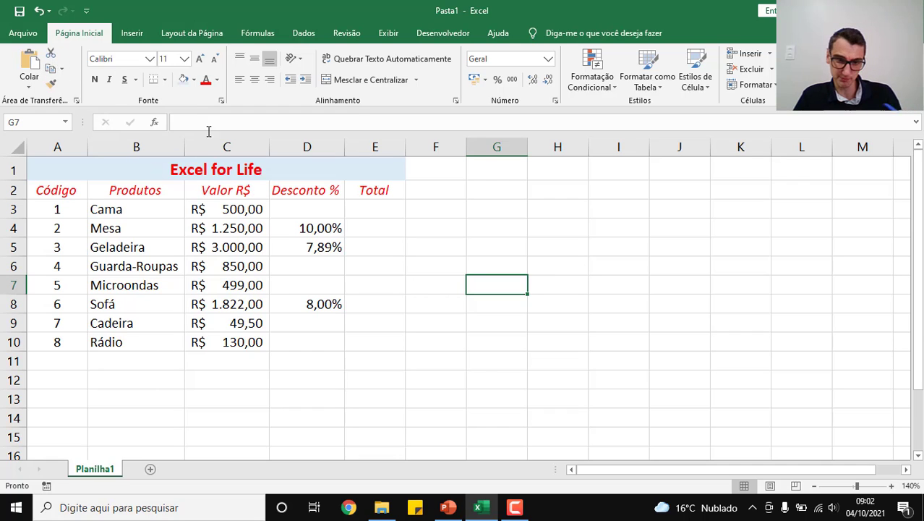
# Step: Open the print preview and set the page orientation to landscape (Orientação Paisagem)
pyautogui.click(27, 32)
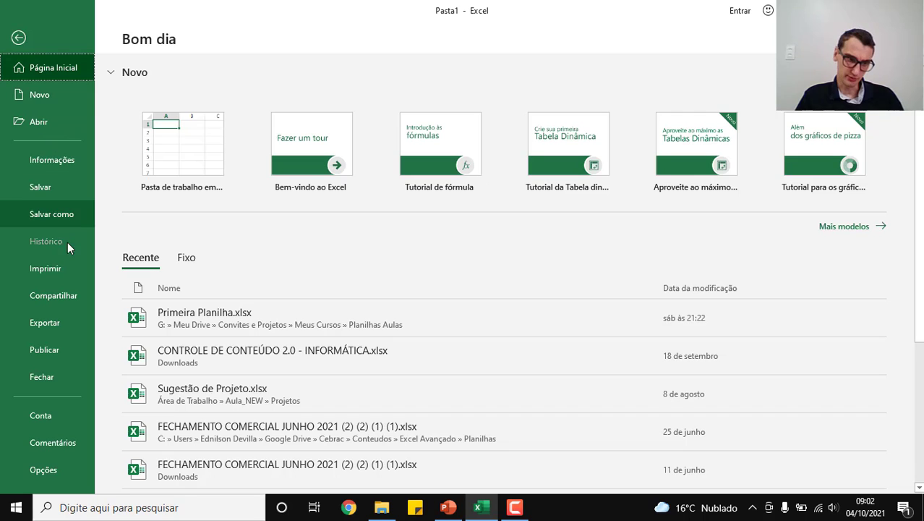
pyautogui.click(69, 267)
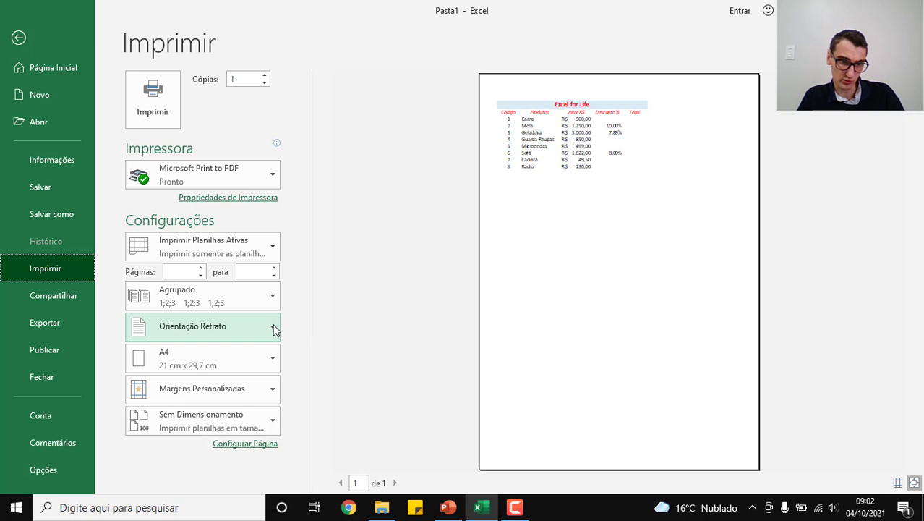
pyautogui.click(247, 333)
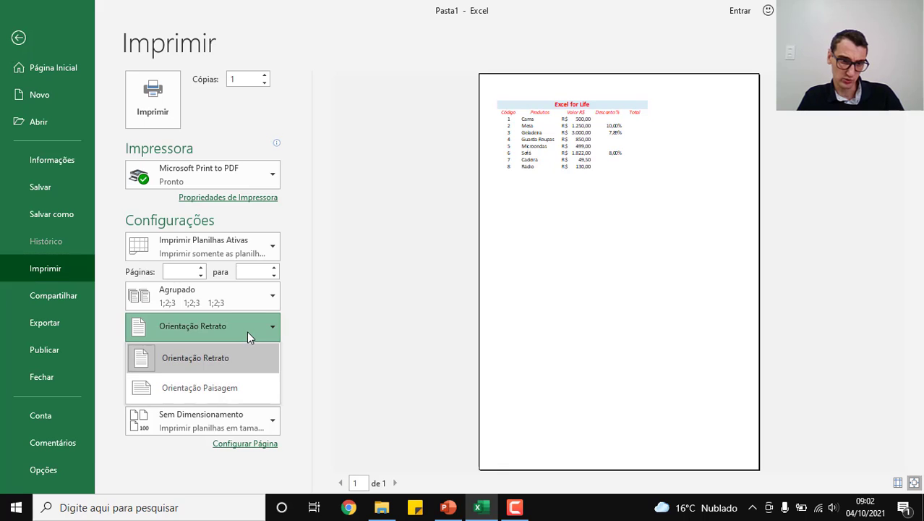
pyautogui.click(231, 388)
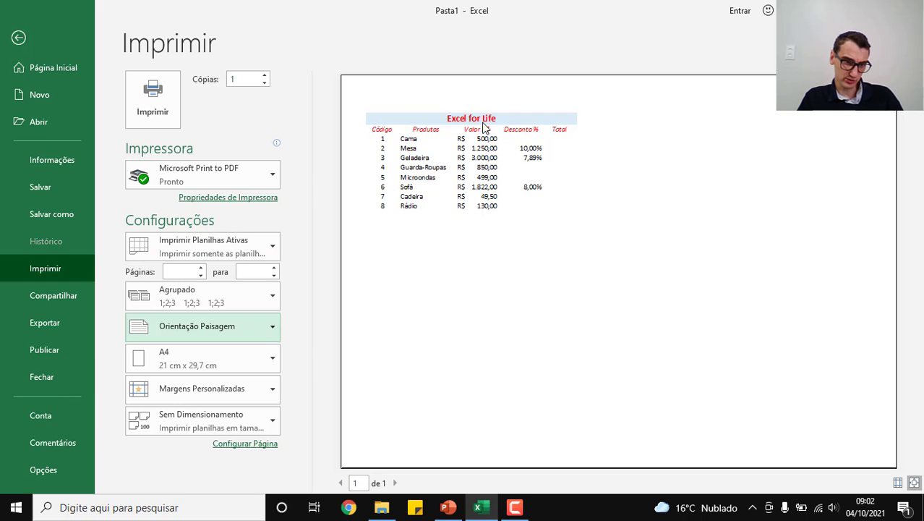
# Step: Review the print range options, set the print scaling to fit all columns on one page, and return to the worksheet
pyautogui.click(275, 243)
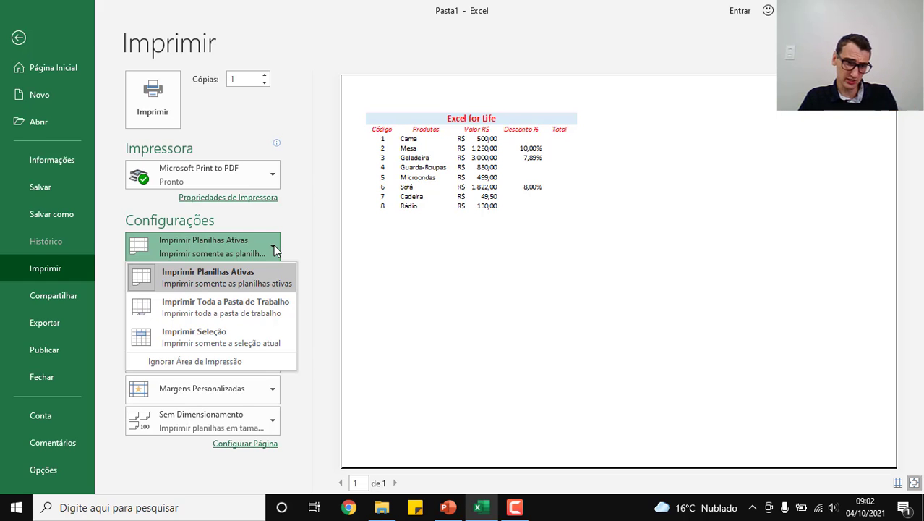
pyautogui.click(274, 249)
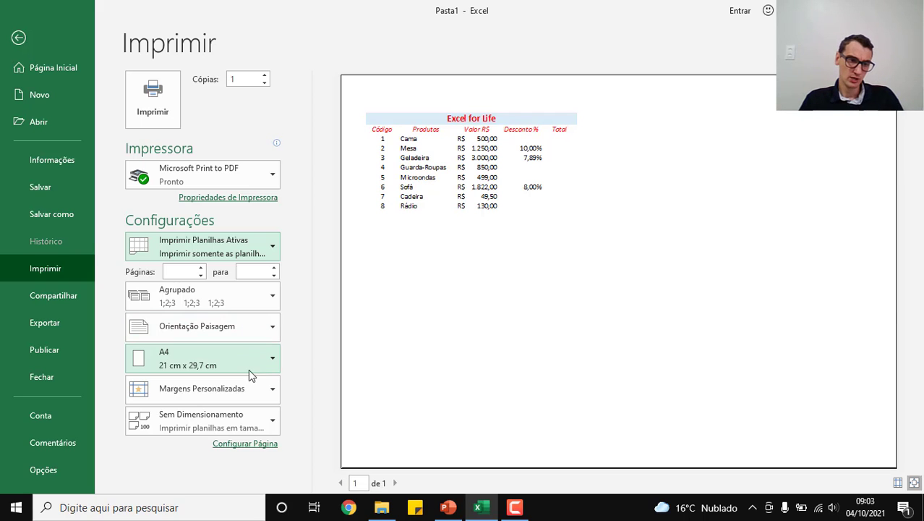
pyautogui.click(264, 421)
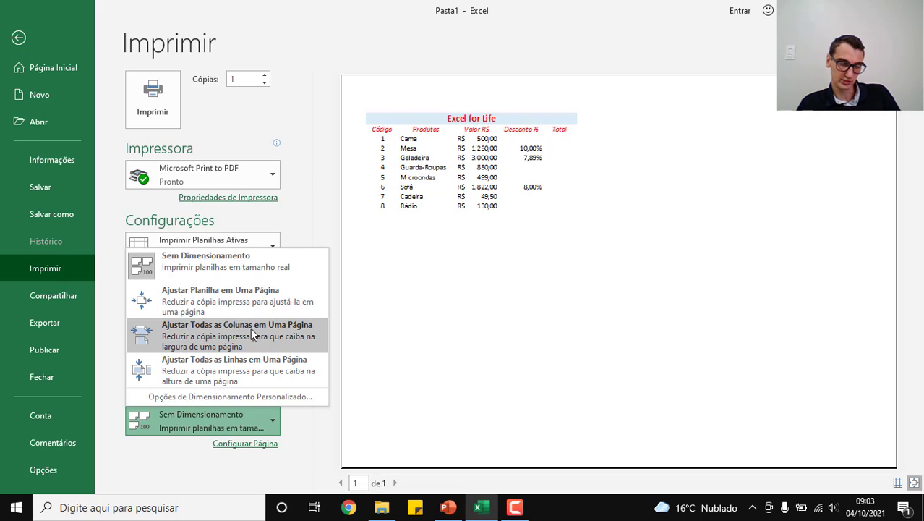
pyautogui.press('Escape')
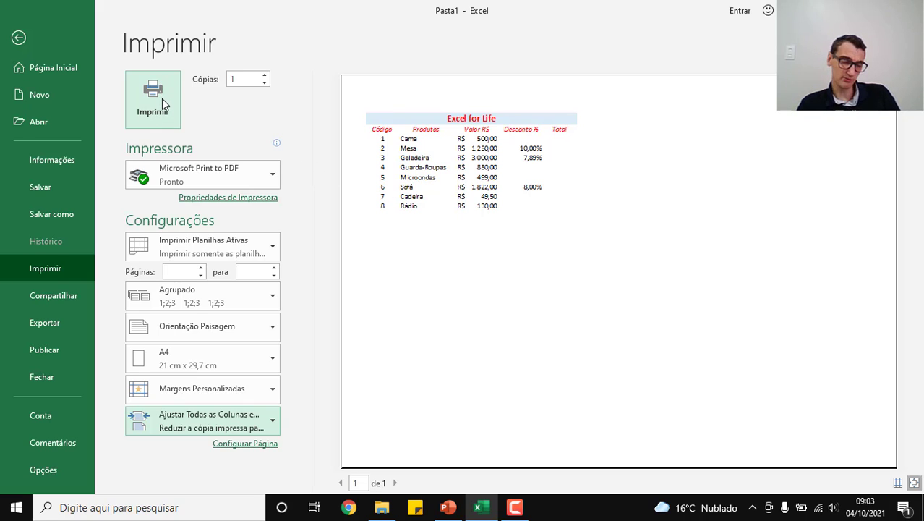
pyautogui.click(20, 40)
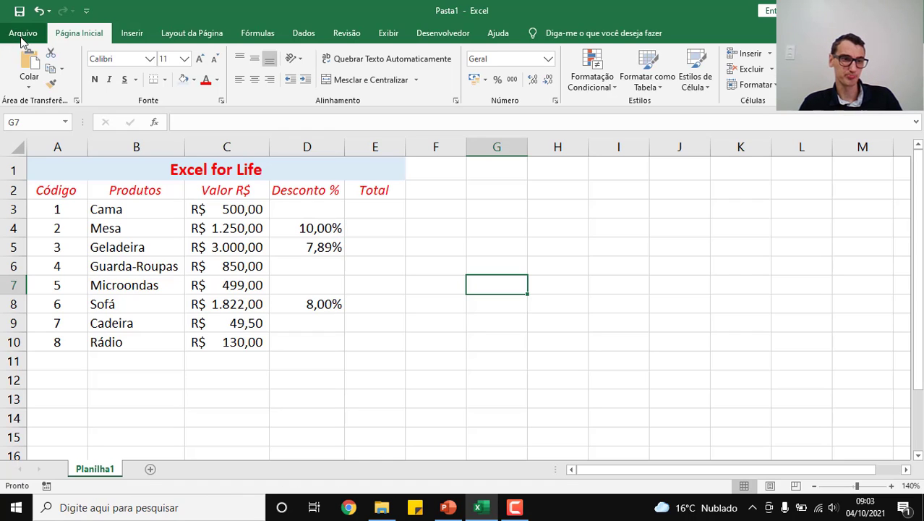
# Step: Select table cells A1 to E10, check the Bordas slide in the PowerPoint lesson, and apply all borders to the table in Excel
pyautogui.moveTo(140, 167); pyautogui.dragTo(160, 335)
pyautogui.click(447, 509)
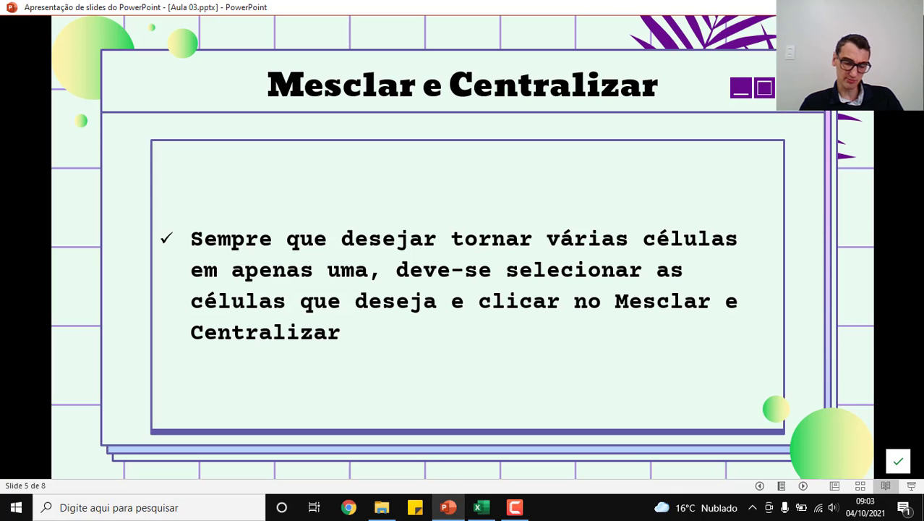
pyautogui.press('Right')
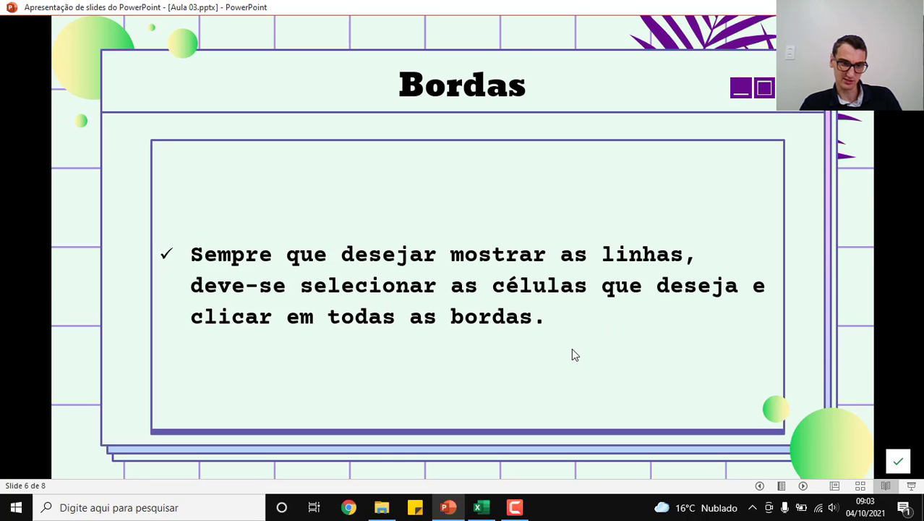
pyautogui.click(481, 504)
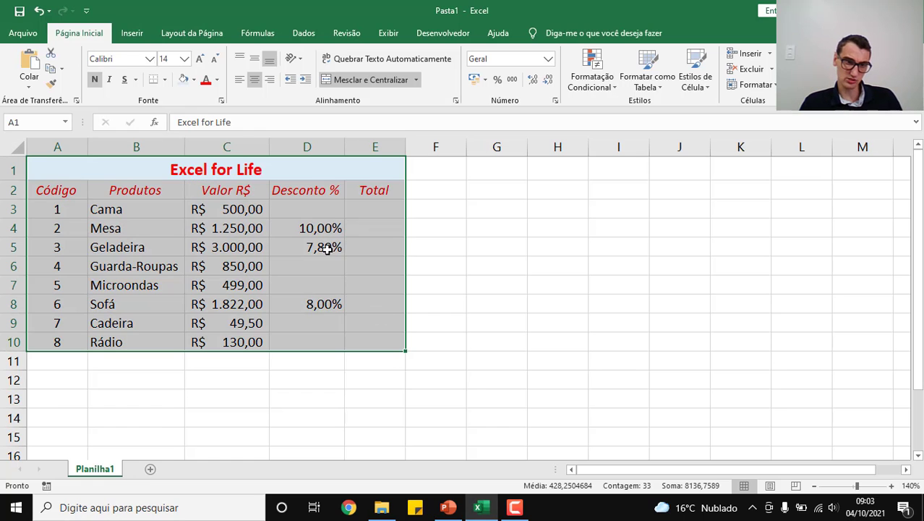
pyautogui.click(164, 81)
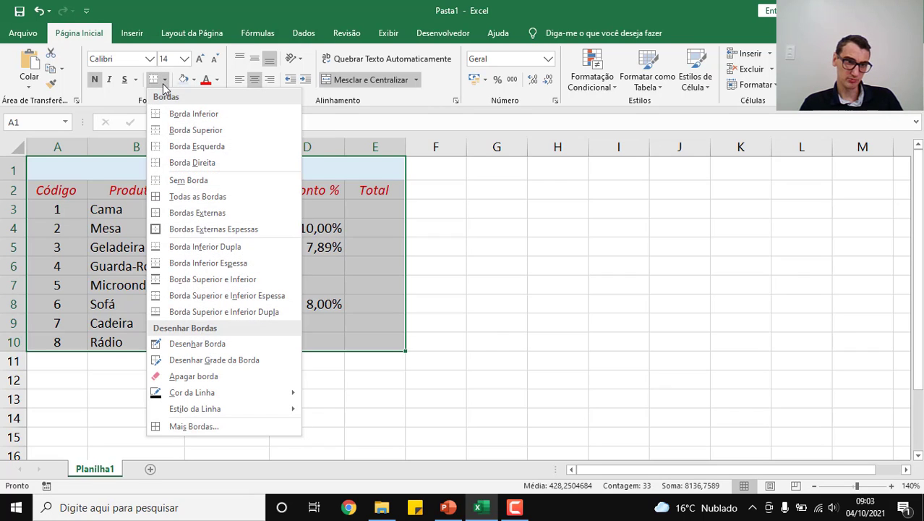
pyautogui.click(233, 200)
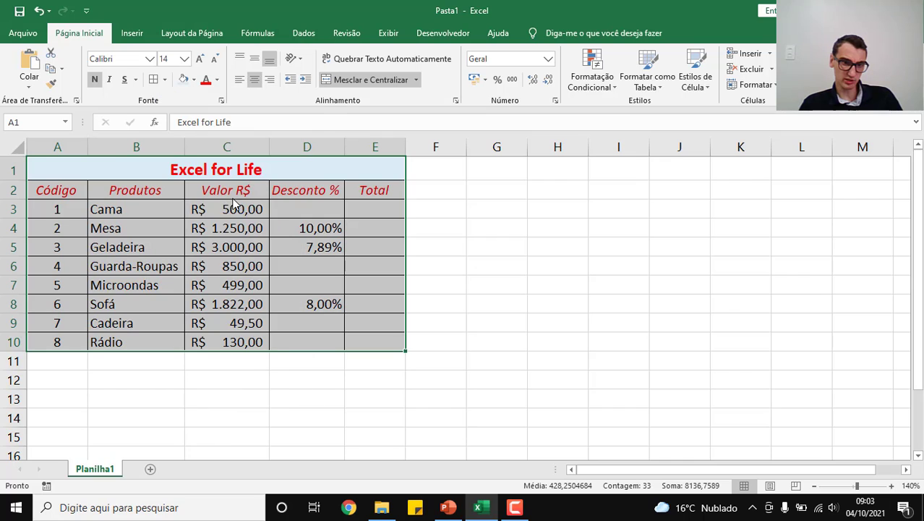
pyautogui.click(544, 177)
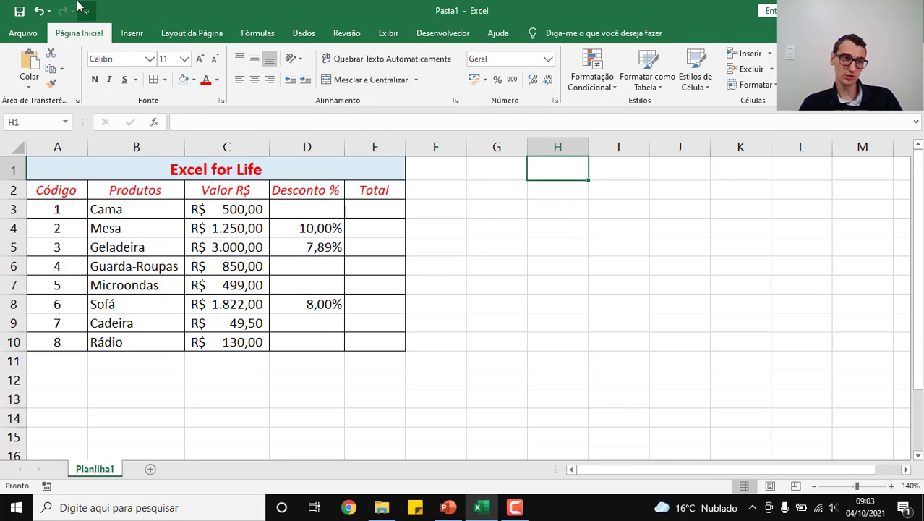
# Step: Check the bordered table in the print preview and return to the worksheet
pyautogui.click(24, 32)
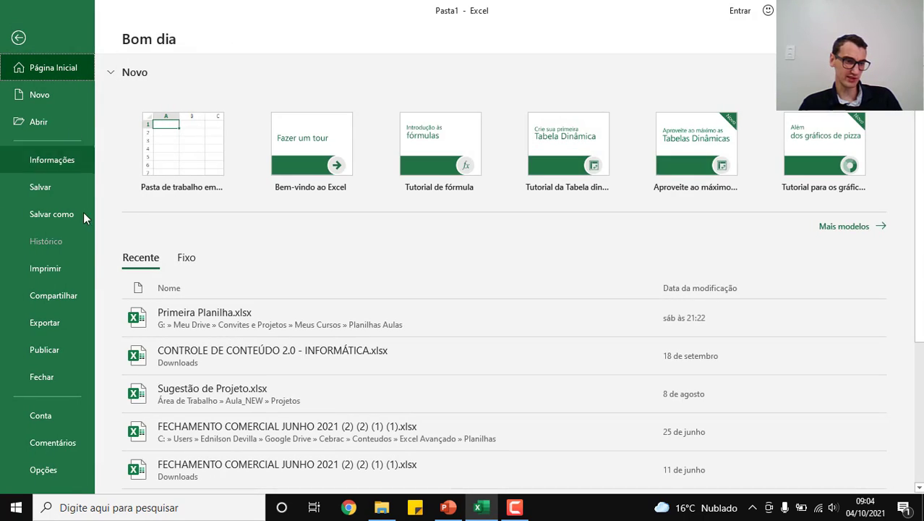
pyautogui.click(81, 273)
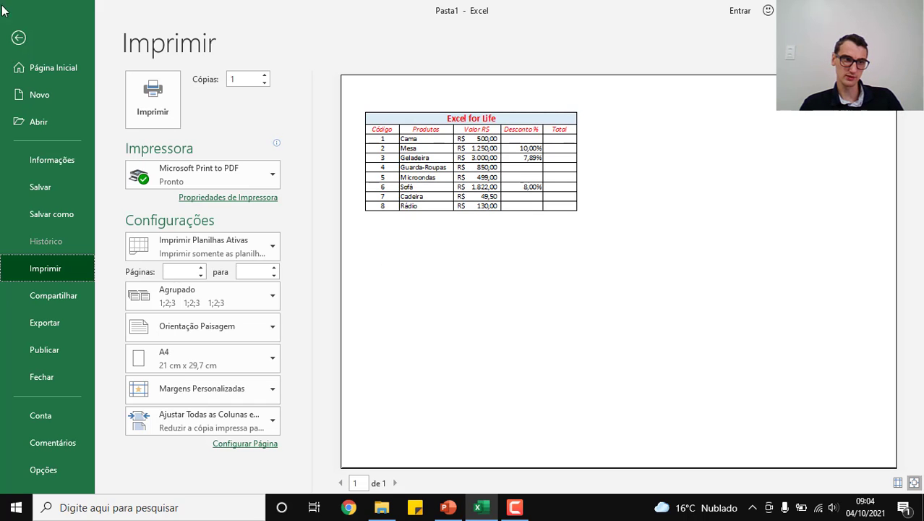
pyautogui.click(18, 40)
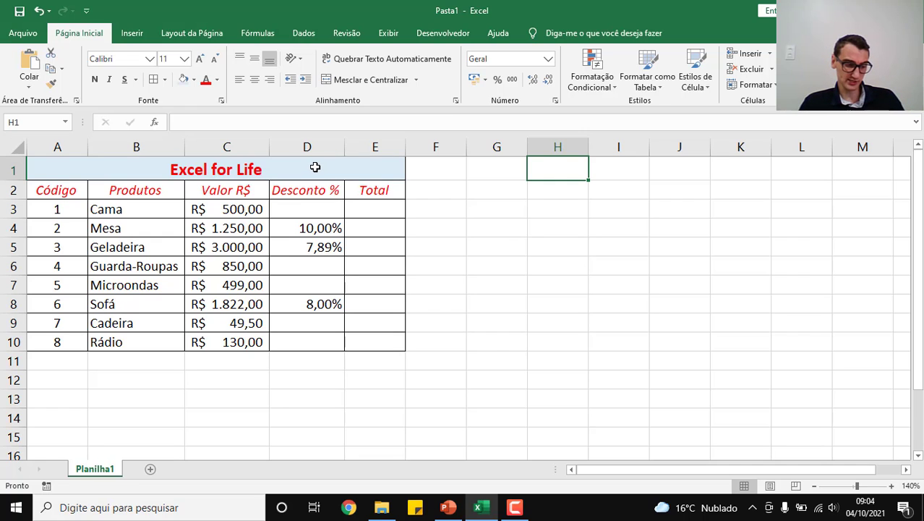
# Step: Save the workbook in the Planilhas Aulas folder under the file name "Formato de número" as an Excel workbook (*.xlsx)
pyautogui.click(16, 42)
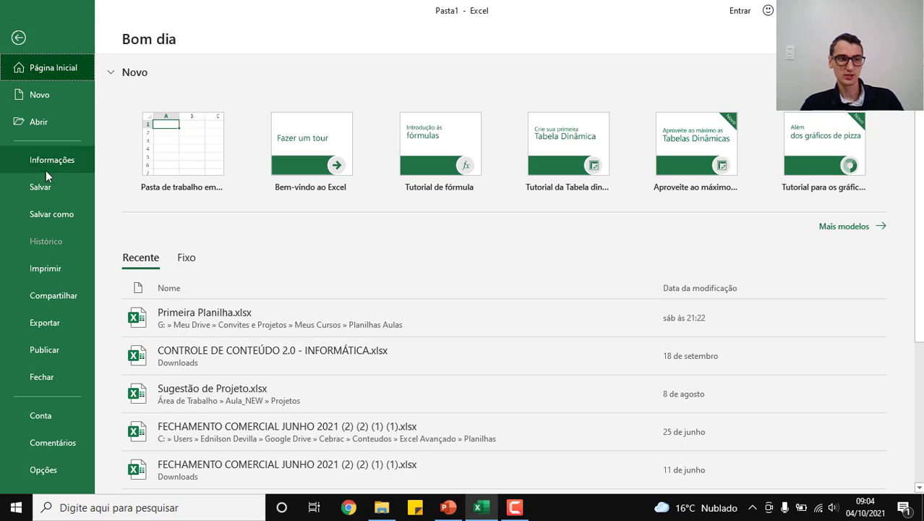
pyautogui.click(49, 188)
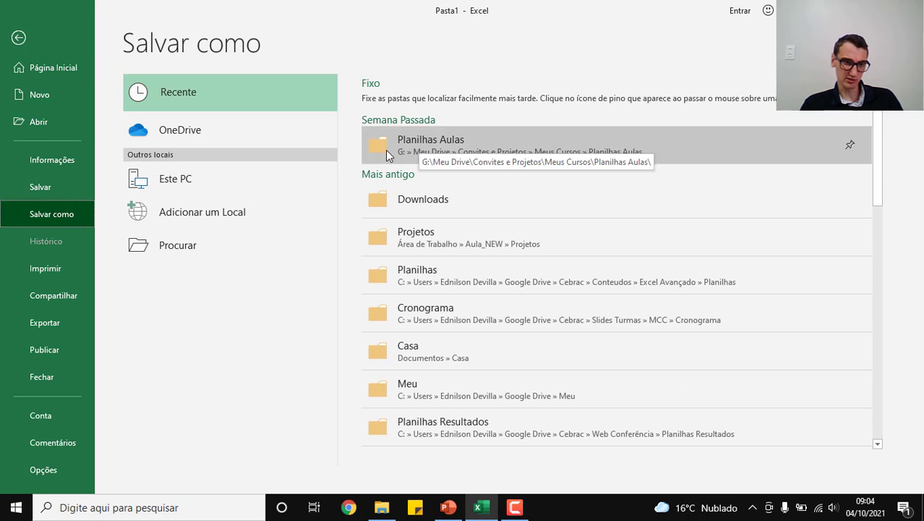
pyautogui.click(453, 141)
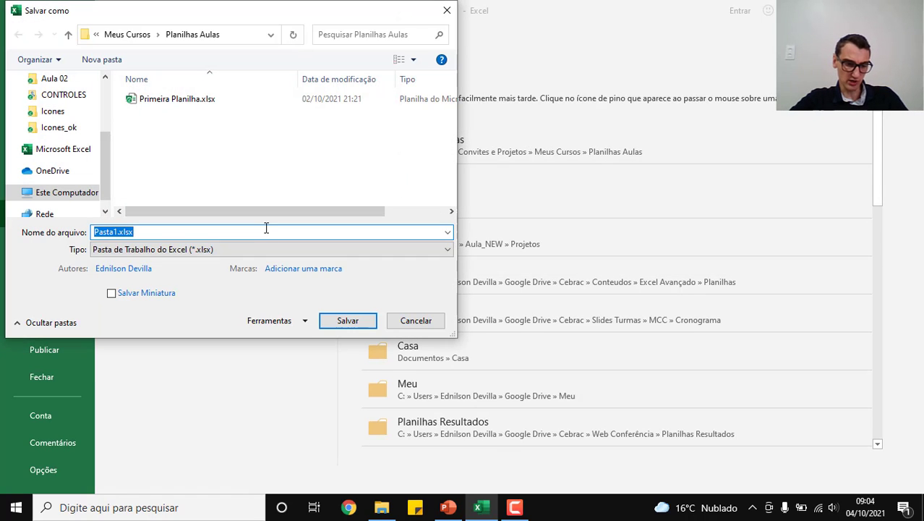
pyautogui.write('Formato')
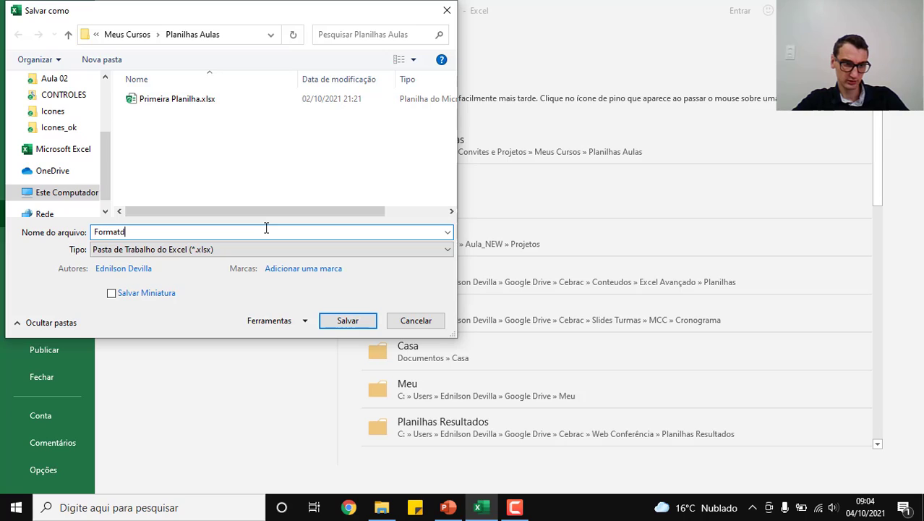
pyautogui.press('BackSpace')
pyautogui.write('o de ')
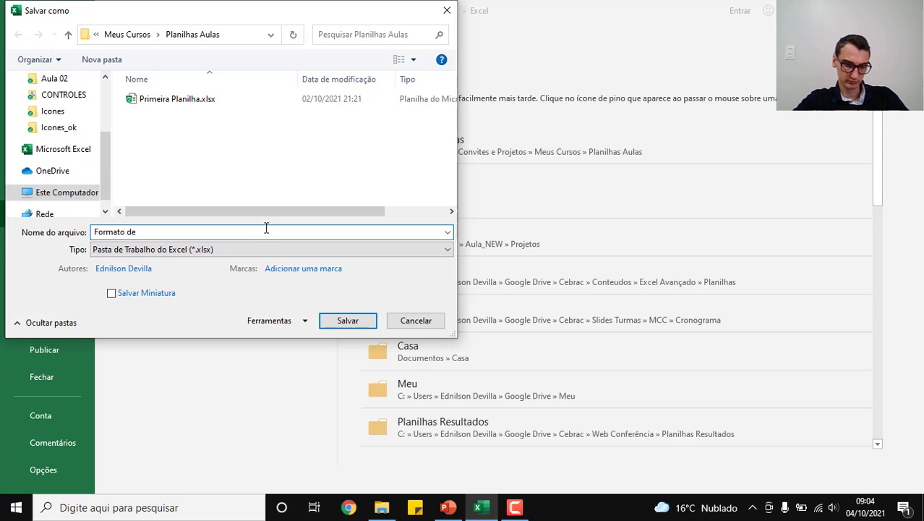
pyautogui.write('número')
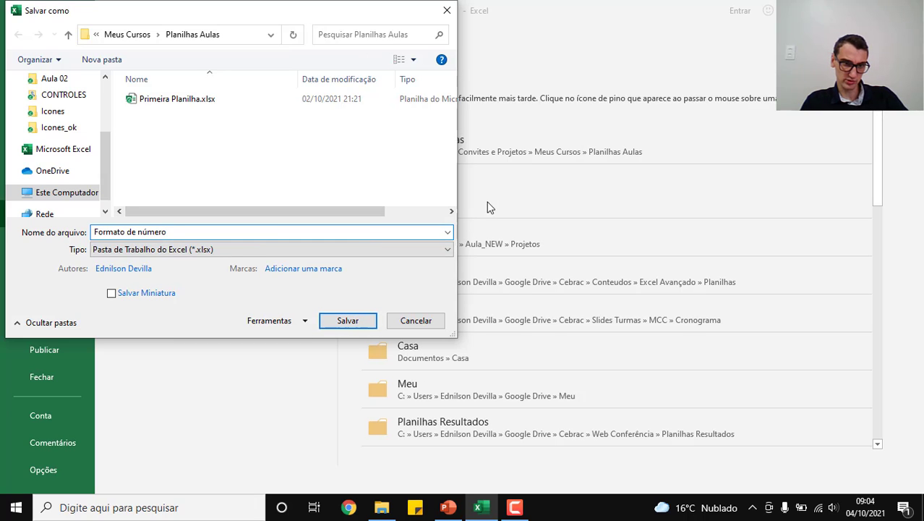
pyautogui.click(345, 322)
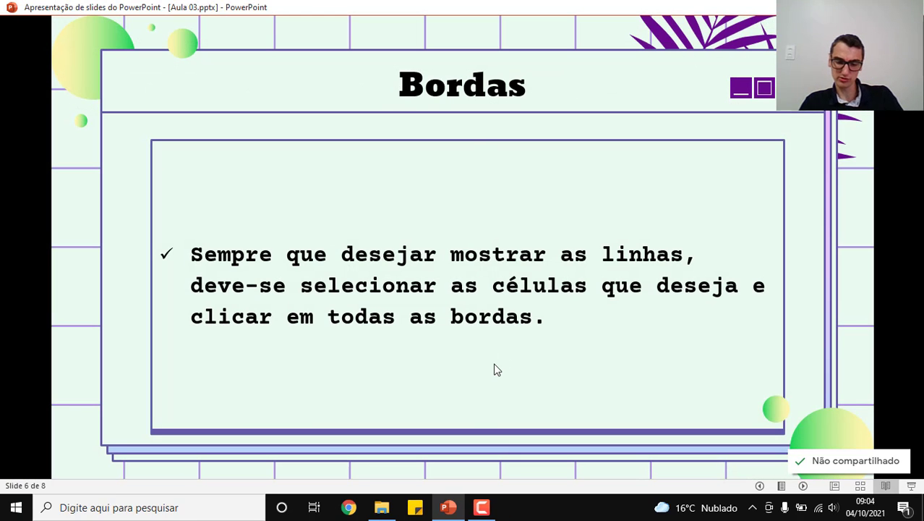
# Step: Advance the PowerPoint lesson from the Bordas slide through the Cursores slide to the closing slide
pyautogui.click(496, 370)
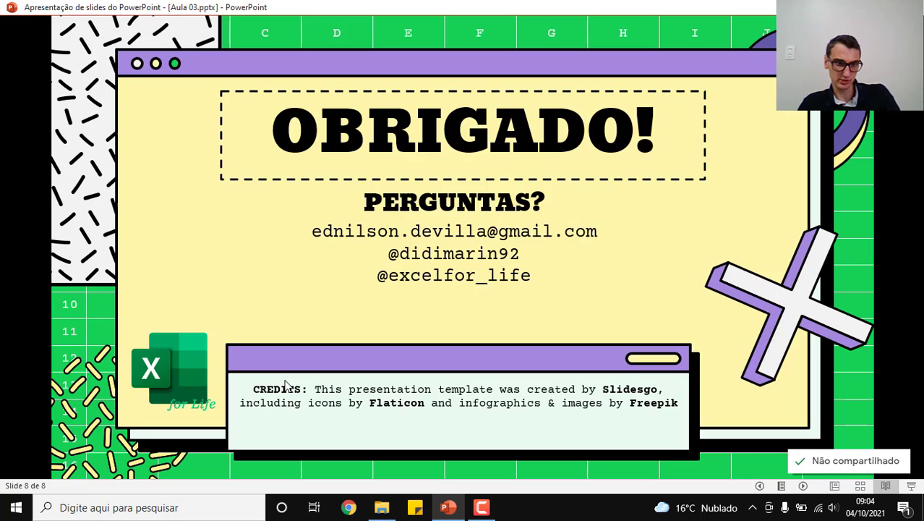
pyautogui.click(288, 382)
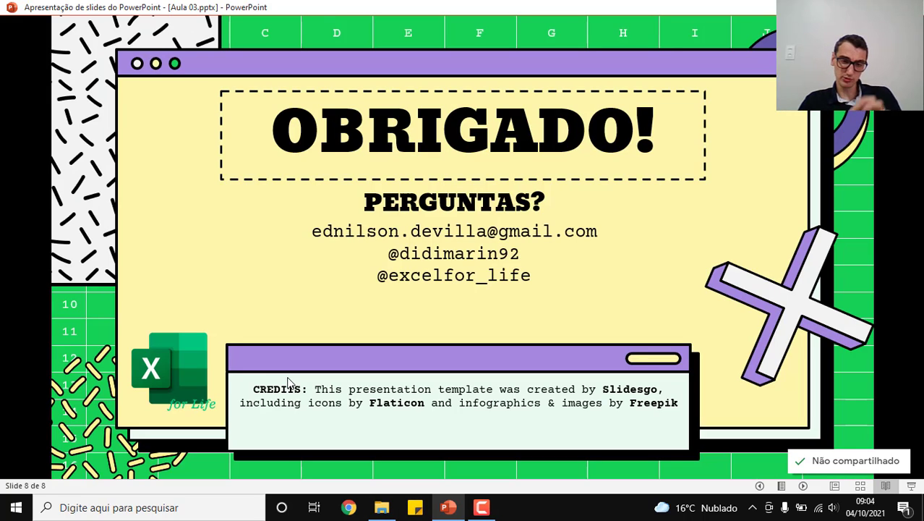